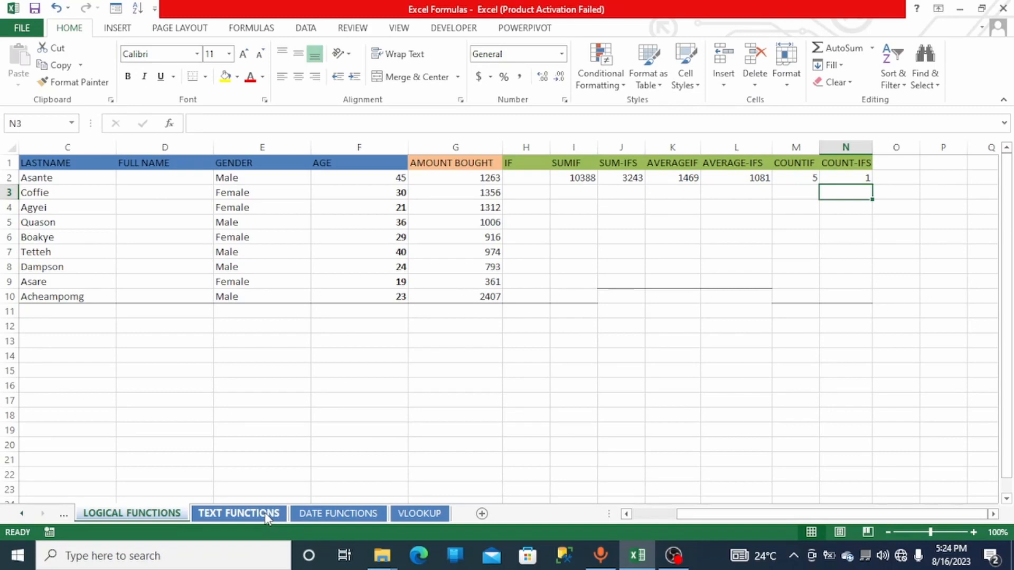
# - On the TEXT FUNCTIONS sheet, enter =LEFT(B2,2) in H2 to extract each customer ID's first two characters, filled down to row 10
pyautogui.click(265, 512)
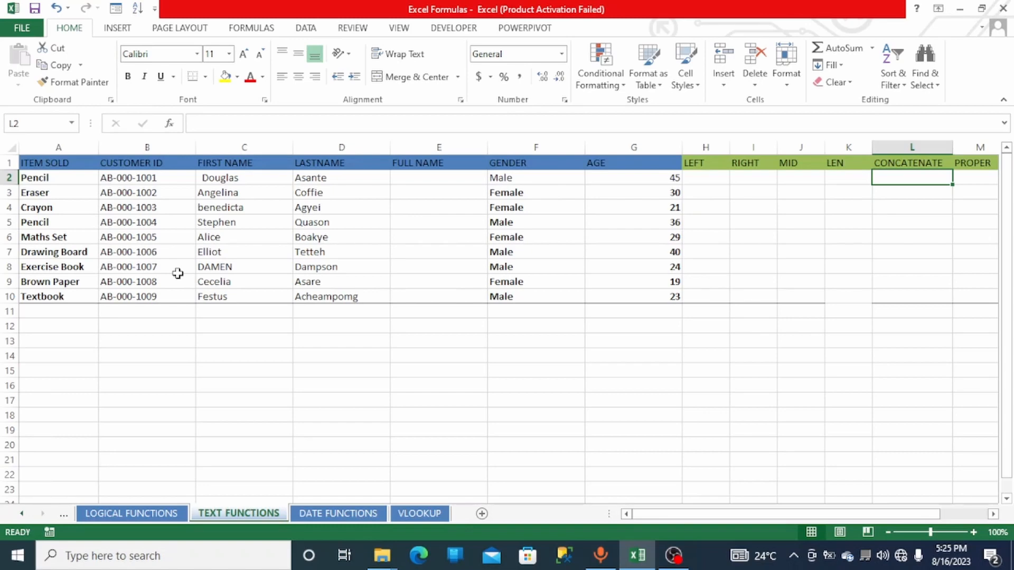
pyautogui.click(703, 180)
pyautogui.write('=')
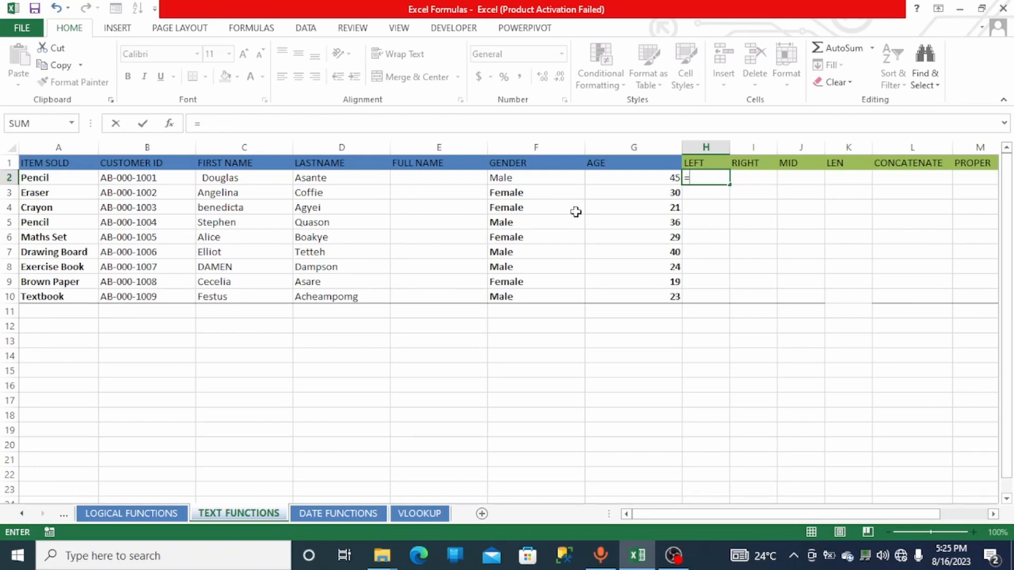
pyautogui.write('left')
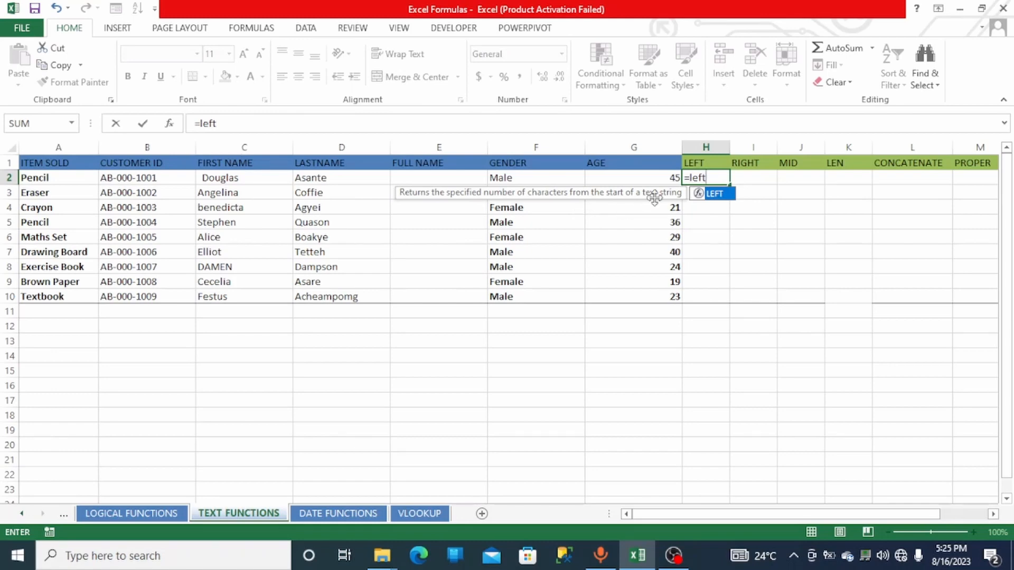
pyautogui.doubleClick(700, 194)
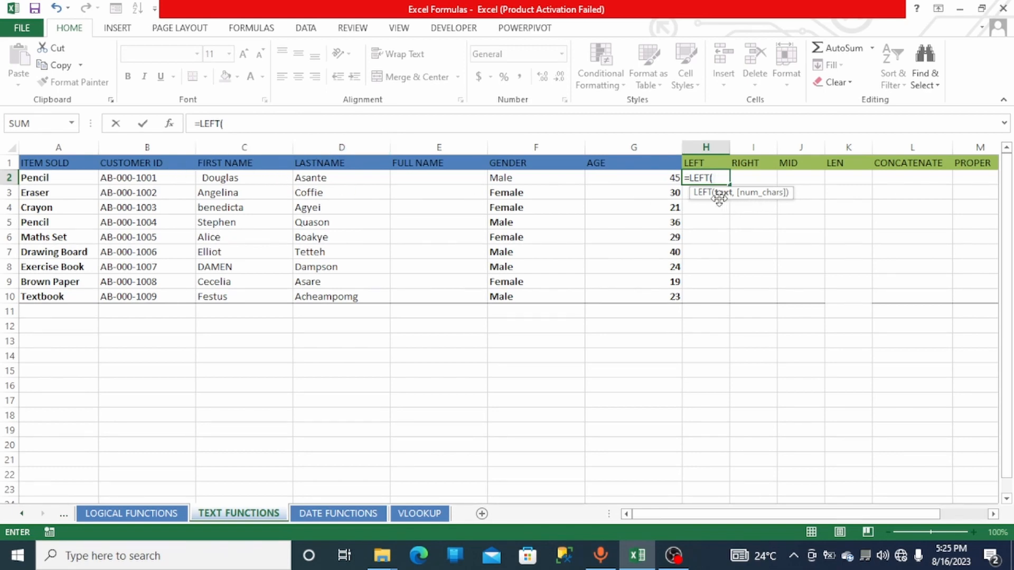
pyautogui.click(153, 177)
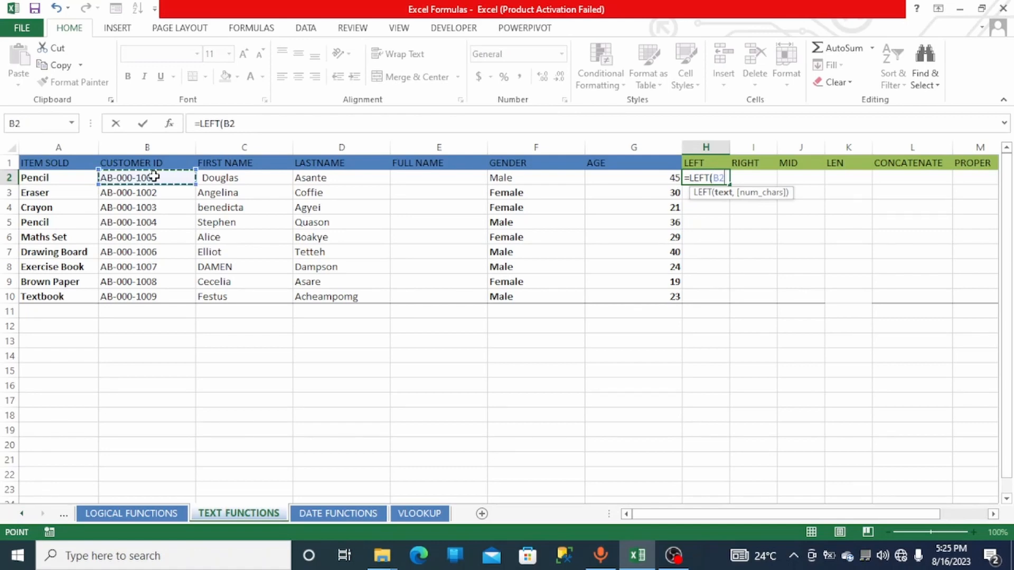
pyautogui.write(',')
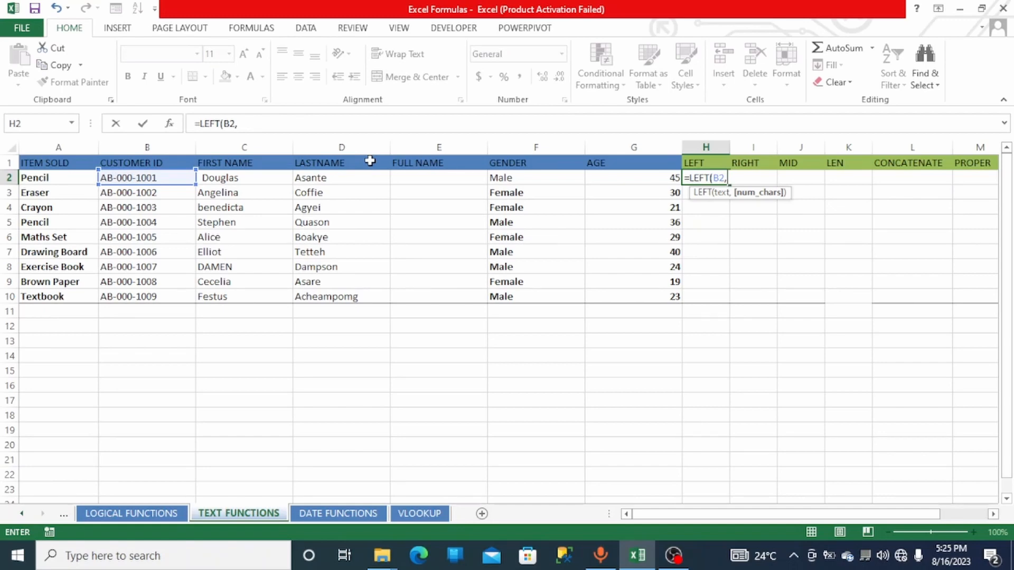
pyautogui.write('2)')
pyautogui.press('Return')
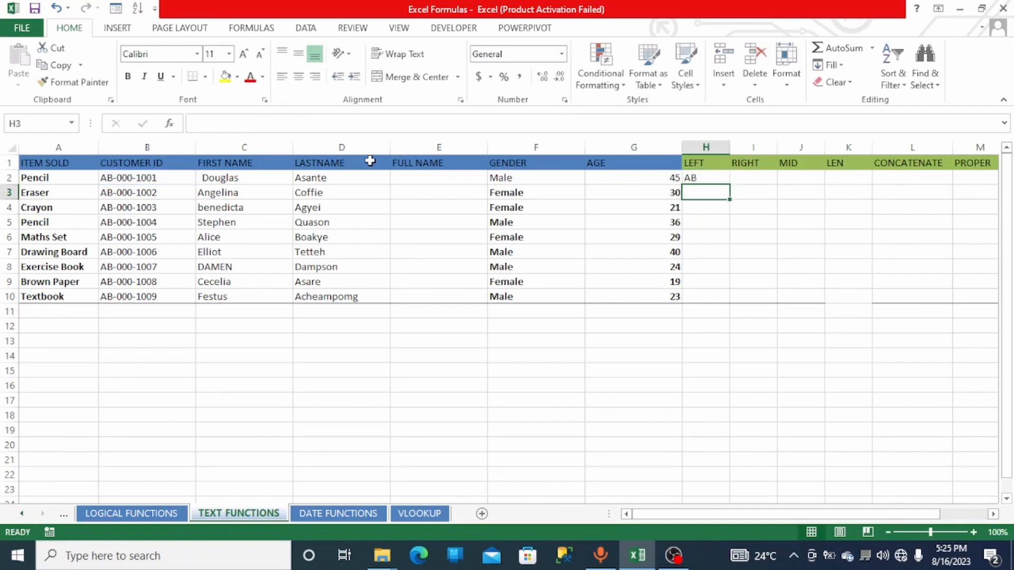
pyautogui.click(697, 178)
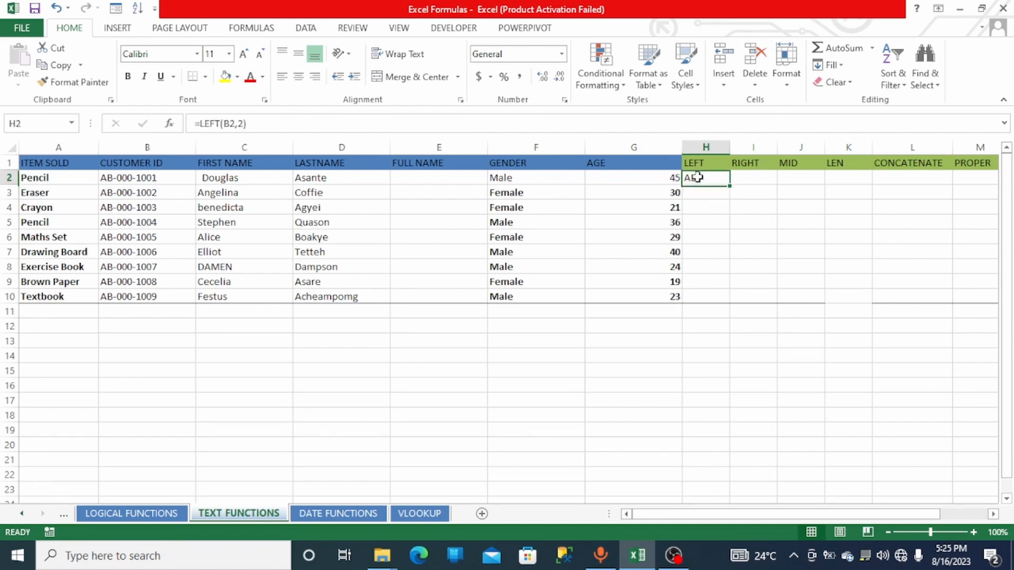
pyautogui.doubleClick(731, 184)
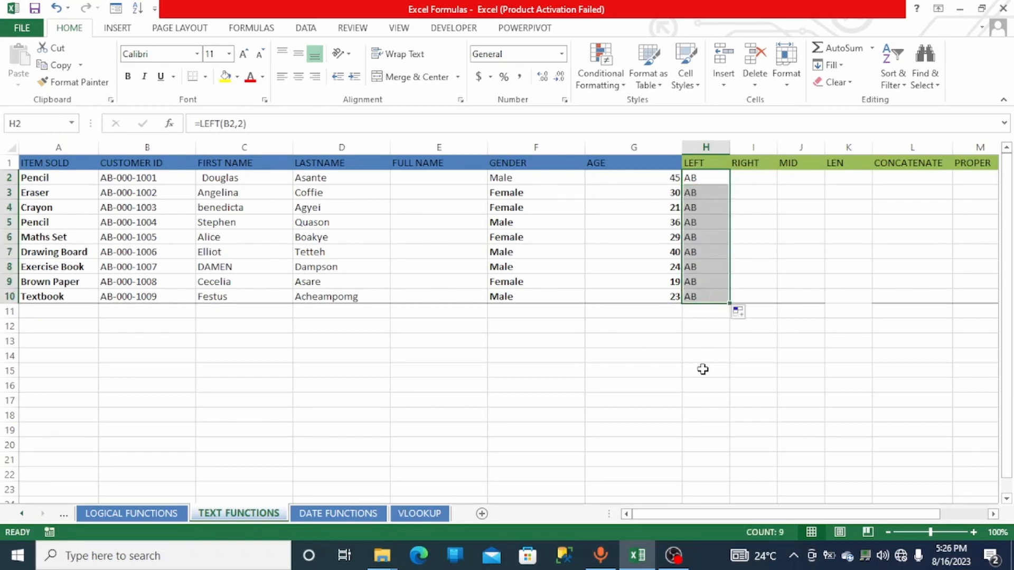
# - Enter =RIGHT(B2,4) in I2 to extract the last four characters of each customer ID, and fill it down to row 10
pyautogui.click(758, 179)
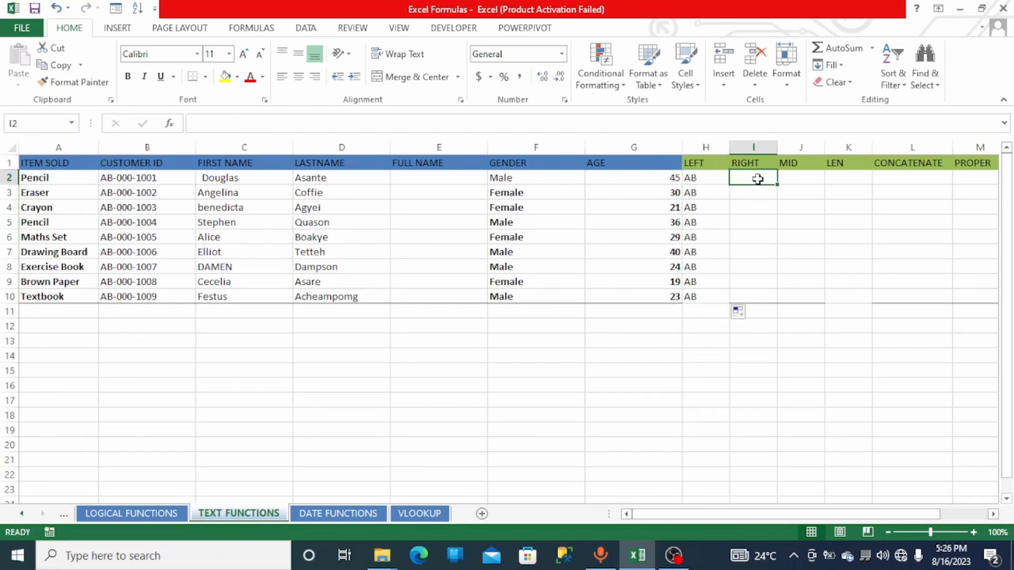
pyautogui.write('=')
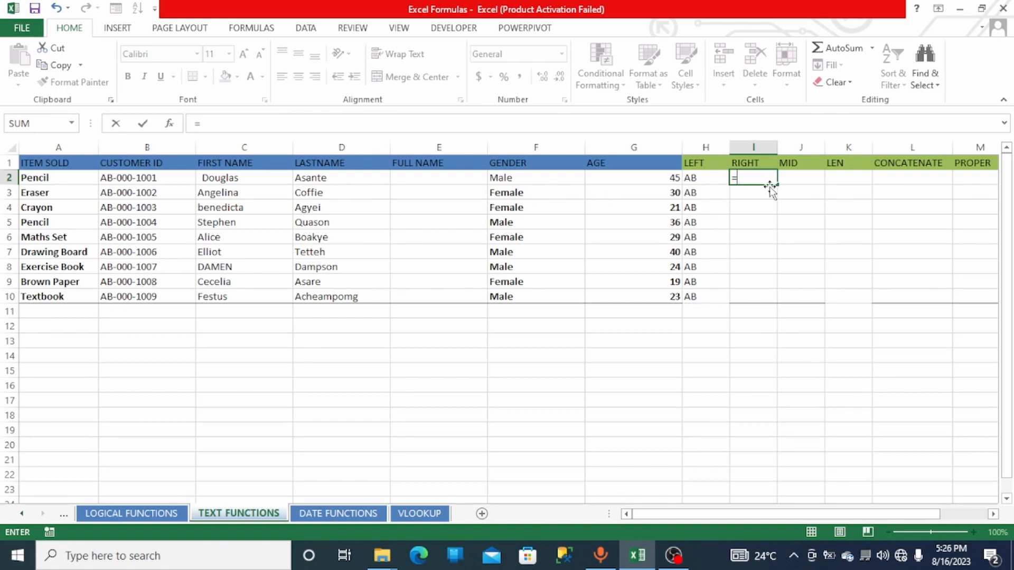
pyautogui.write('r')
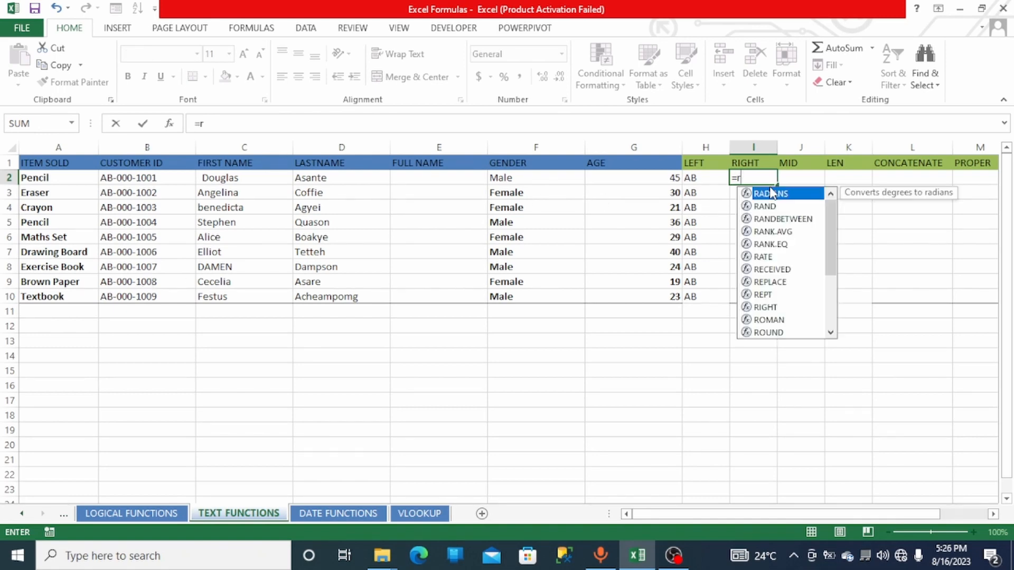
pyautogui.write('igh')
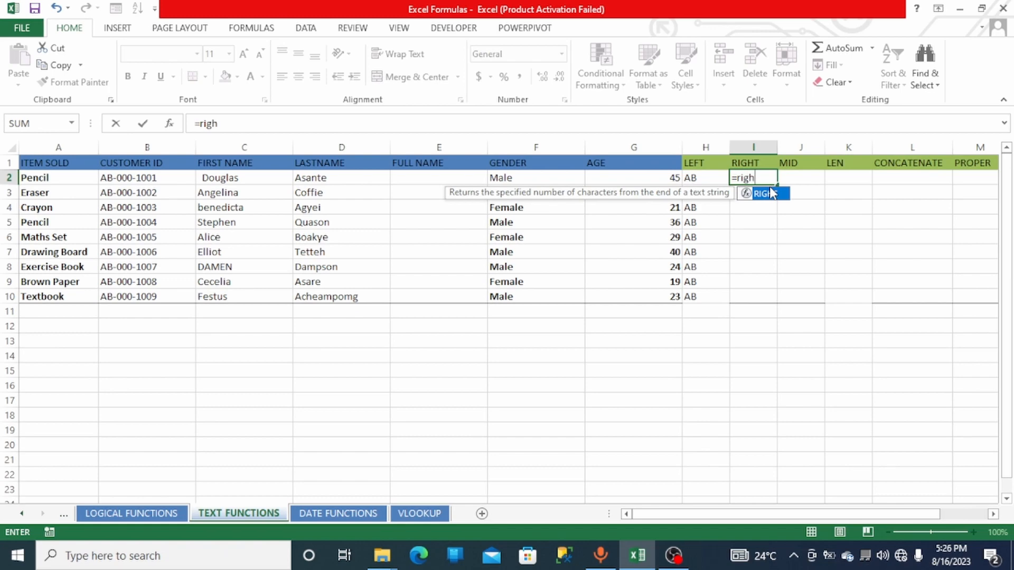
pyautogui.doubleClick(772, 193)
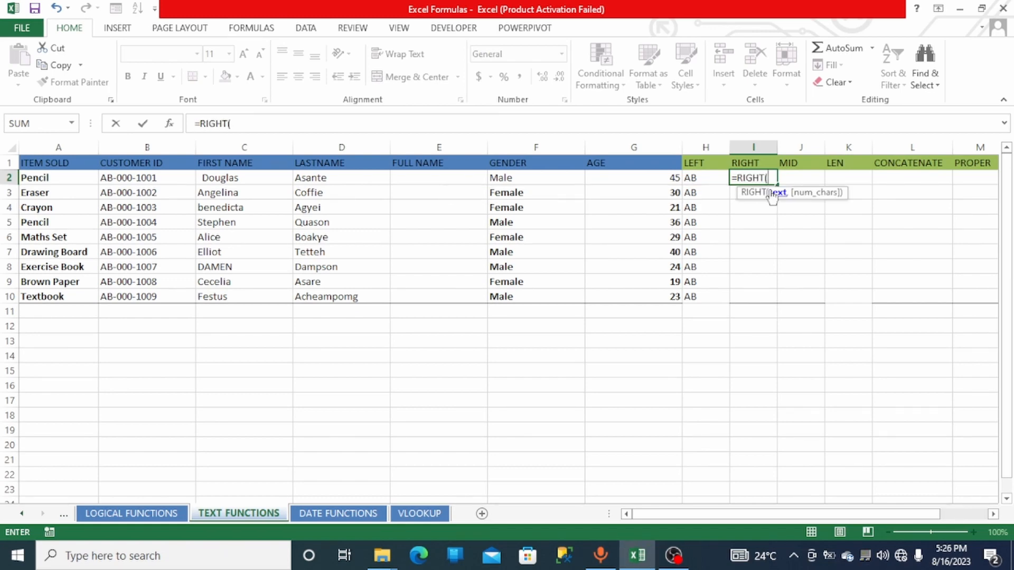
pyautogui.click(152, 178)
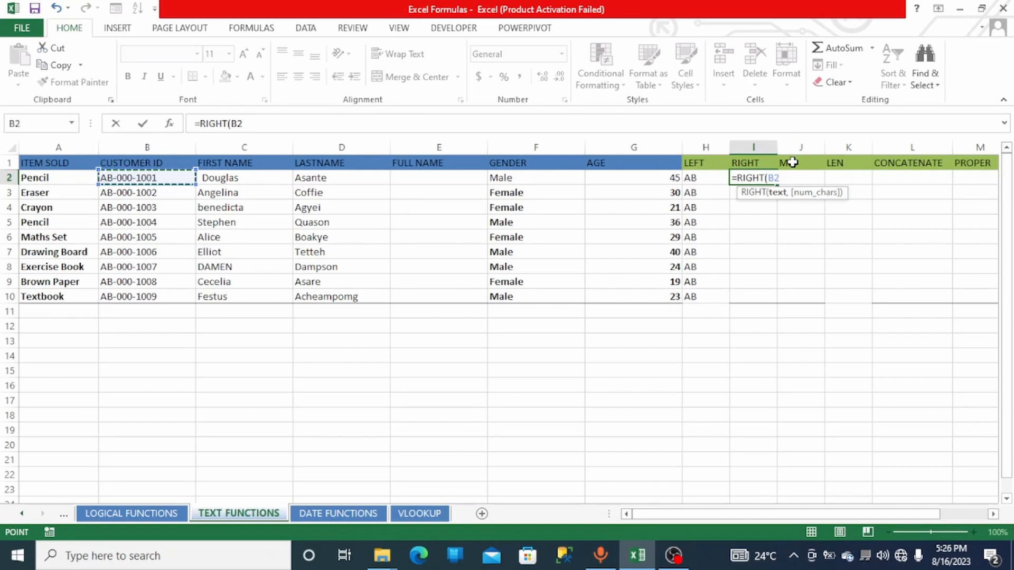
pyautogui.write(',')
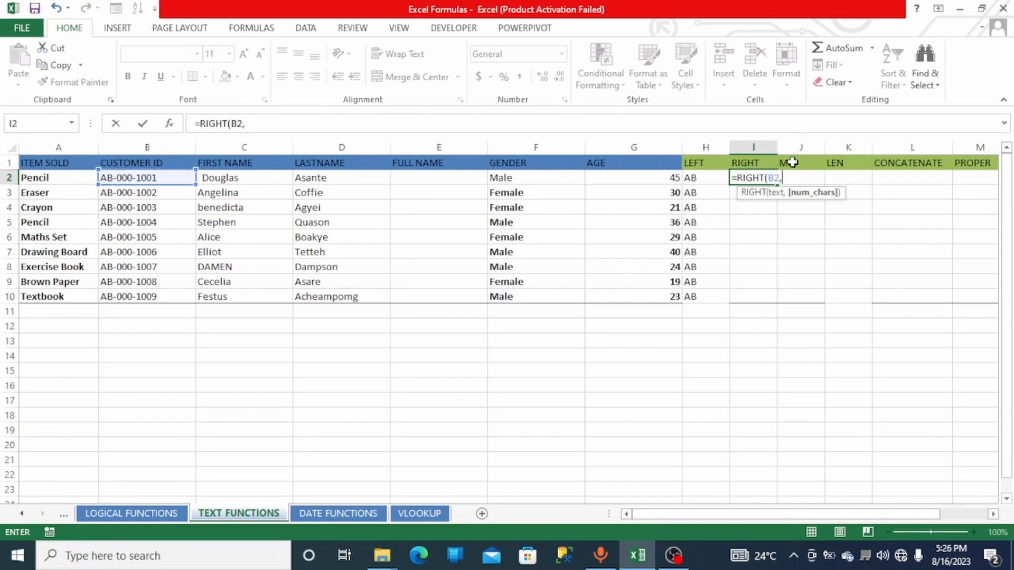
pyautogui.write('4)')
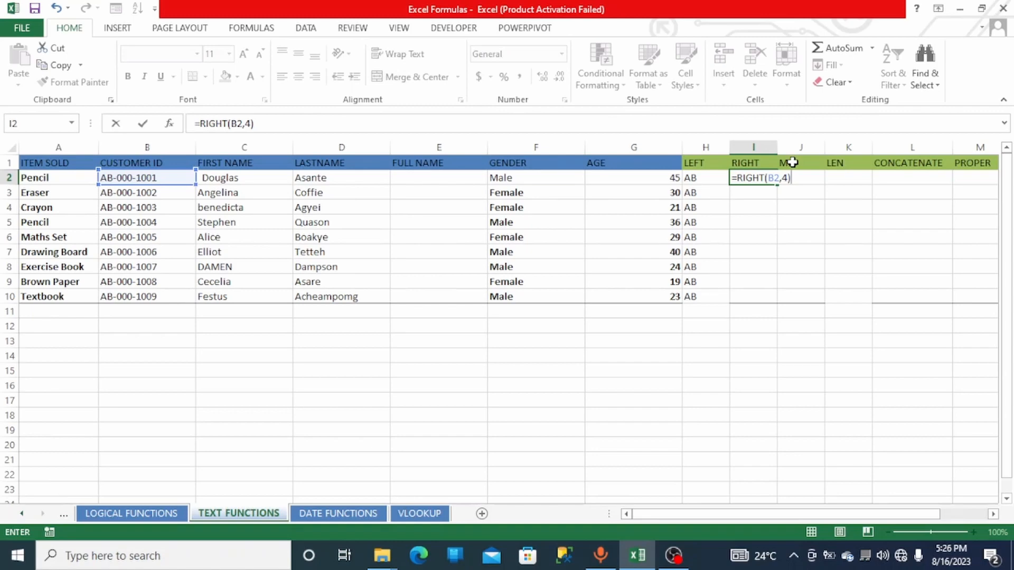
pyautogui.press('Return')
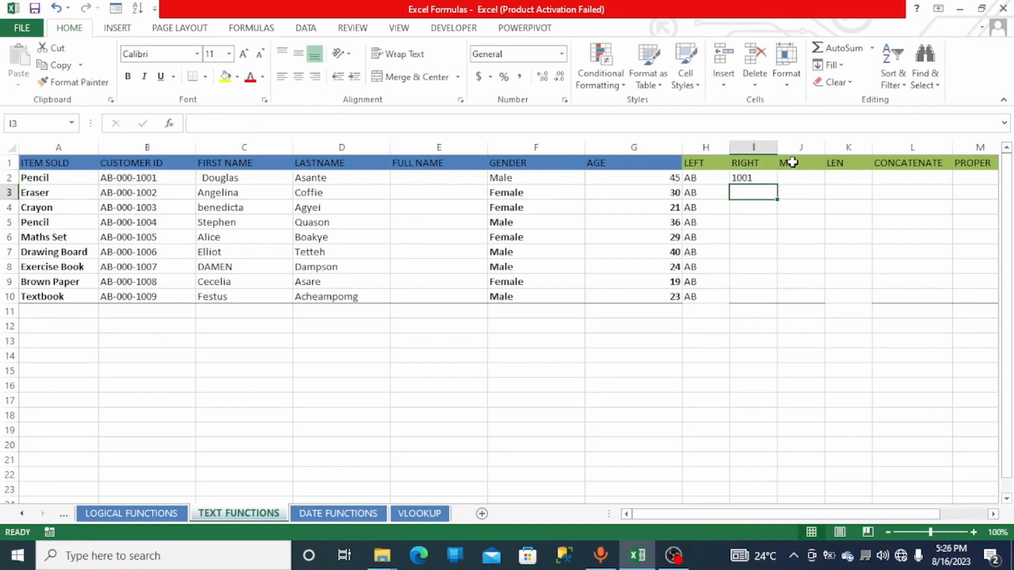
pyautogui.click(761, 178)
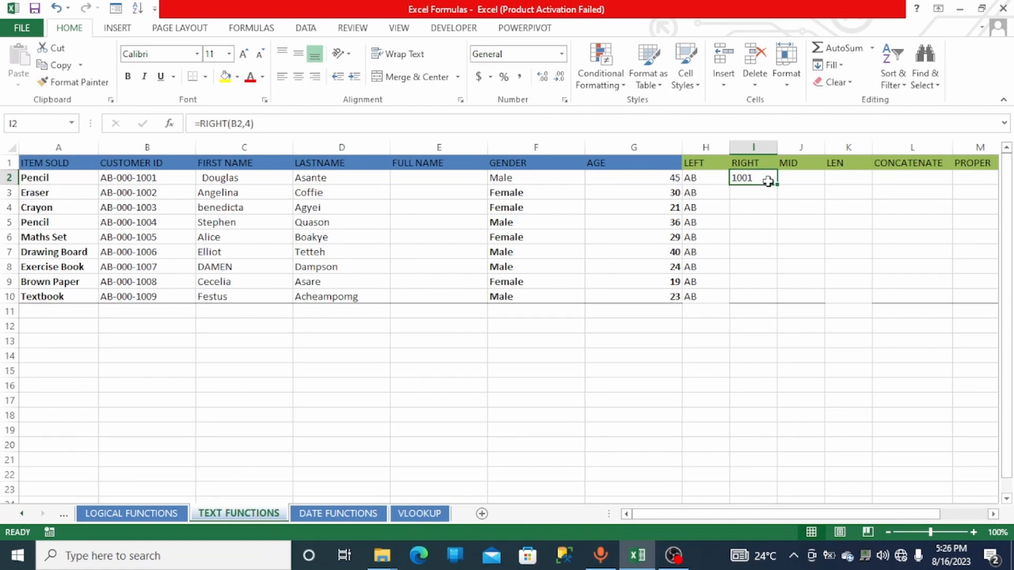
pyautogui.doubleClick(776, 184)
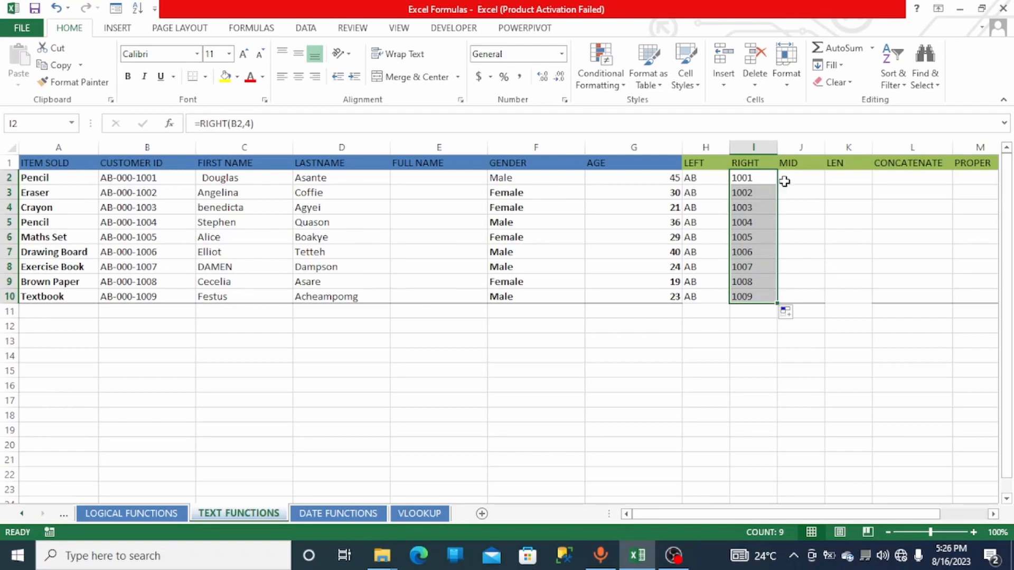
# - Change the middle segment of the customer ID in the Maths Set row to 020
pyautogui.click(131, 242)
pyautogui.hotkey('ctrl', 'Down')
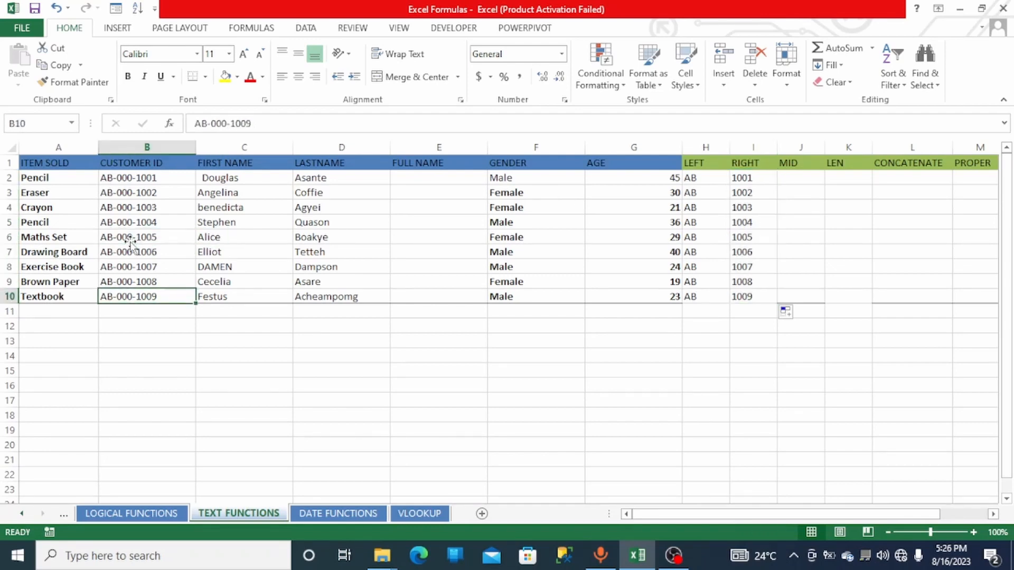
pyautogui.doubleClick(137, 237)
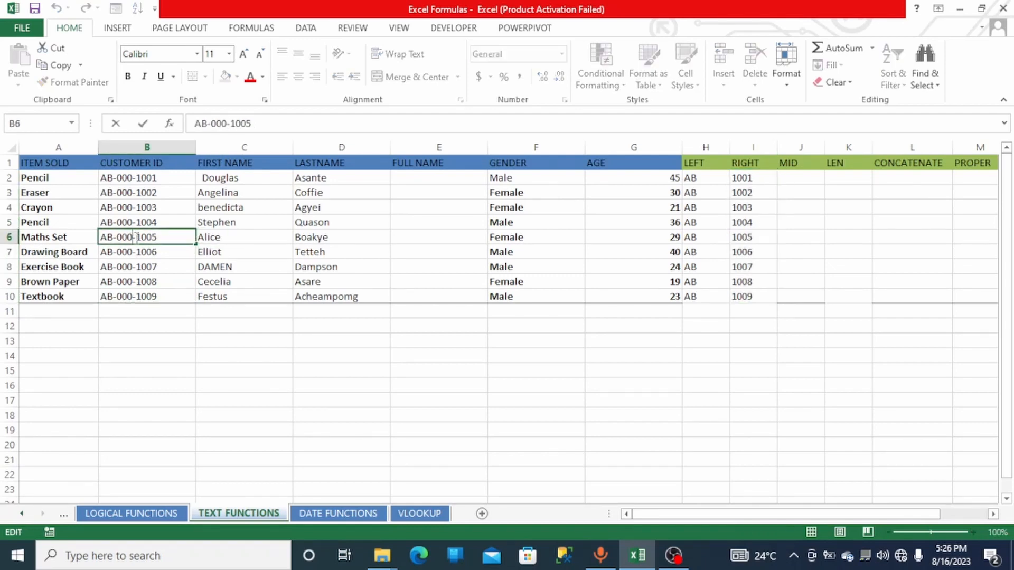
pyautogui.press('BackSpace')
pyautogui.press('BackSpace')
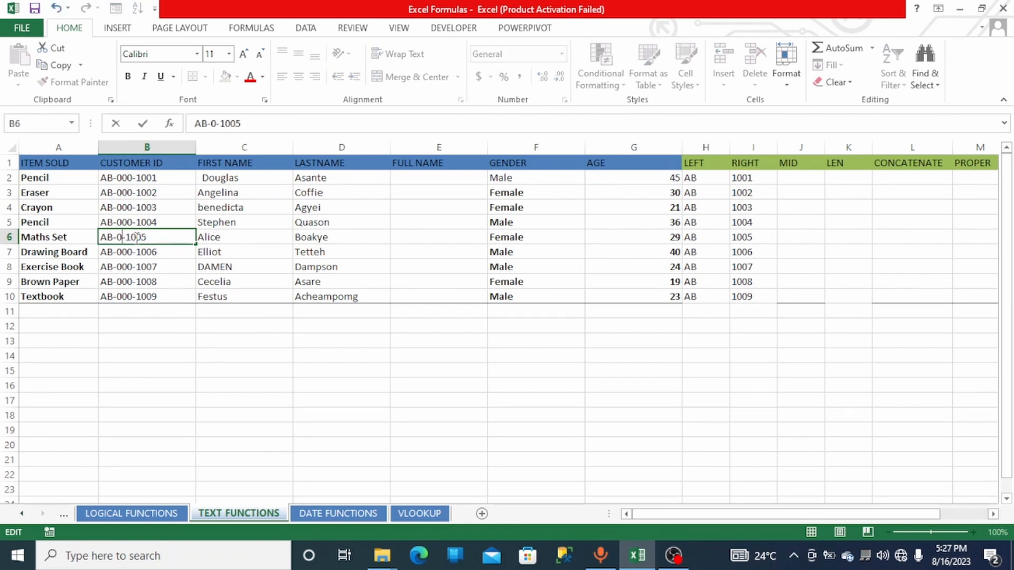
pyautogui.write('20')
pyautogui.click(411, 322)
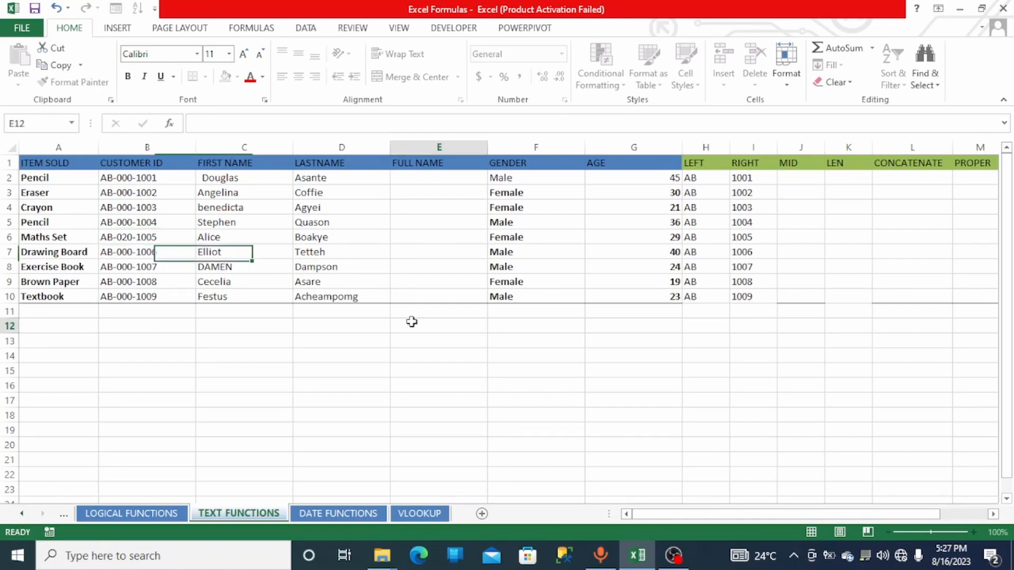
# - Enter =MID(B2,4,3) in J2 to extract the middle three characters of each customer ID, and fill it down to row 10
pyautogui.click(802, 177)
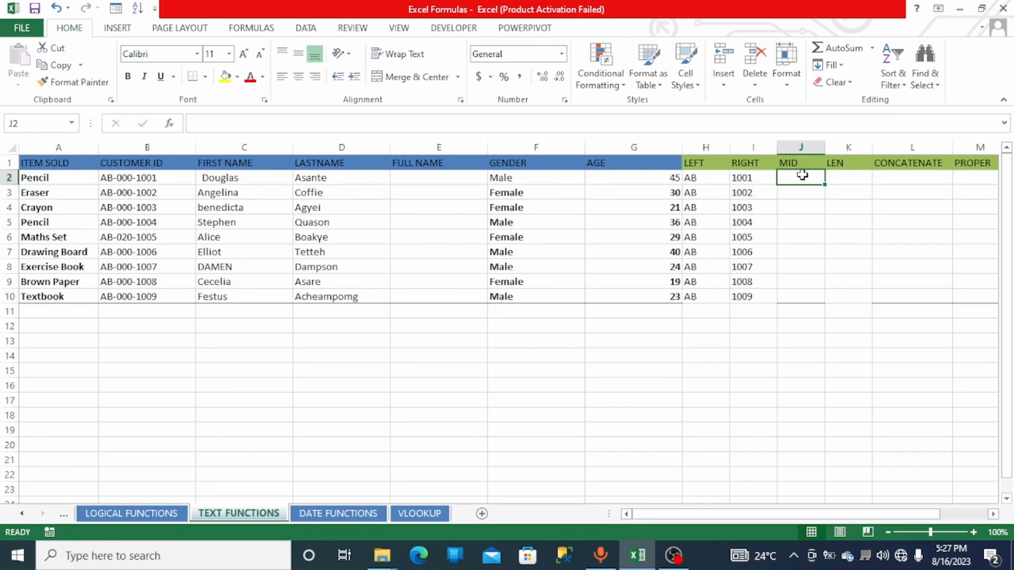
pyautogui.write('=mid')
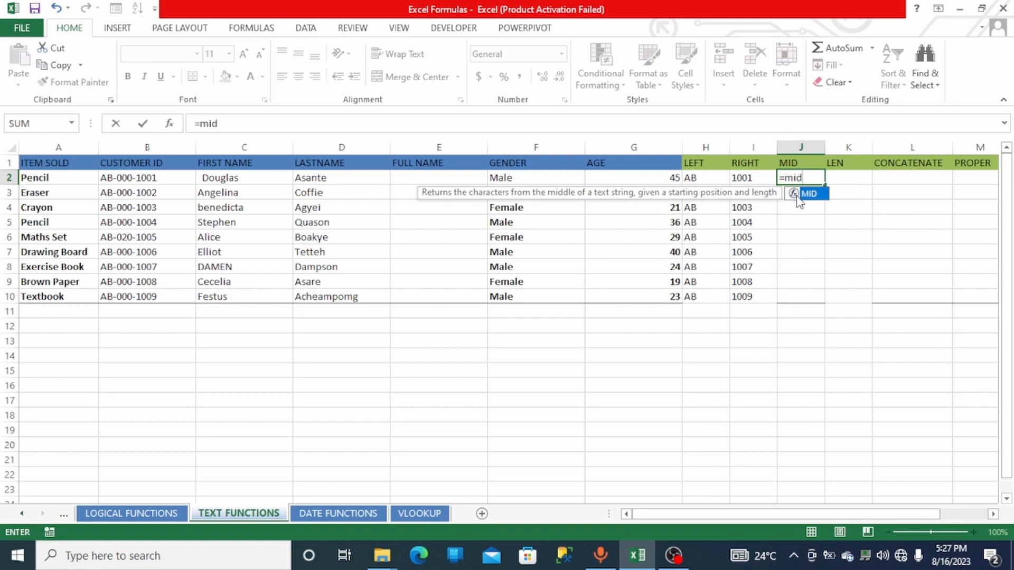
pyautogui.doubleClick(798, 196)
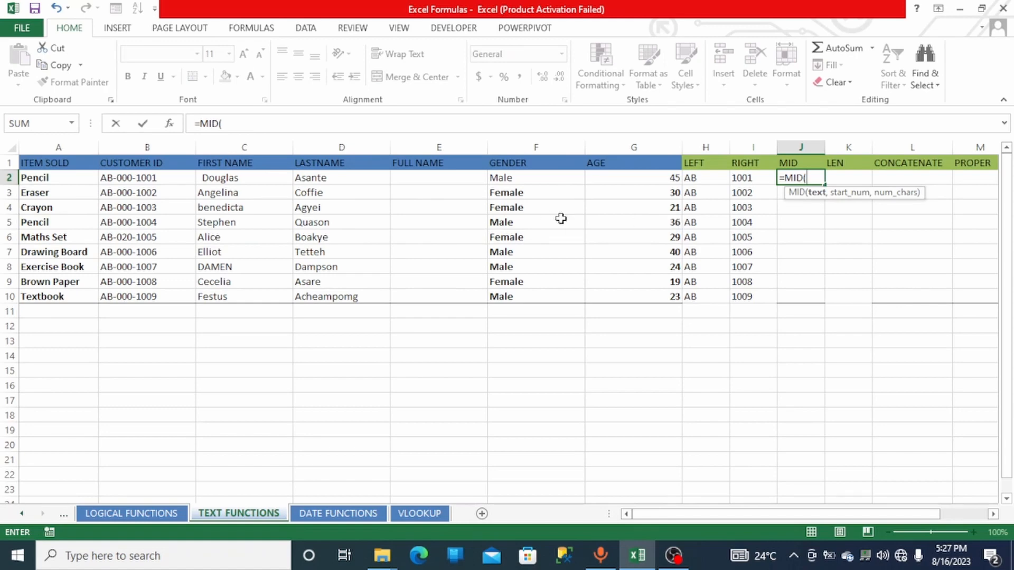
pyautogui.click(140, 179)
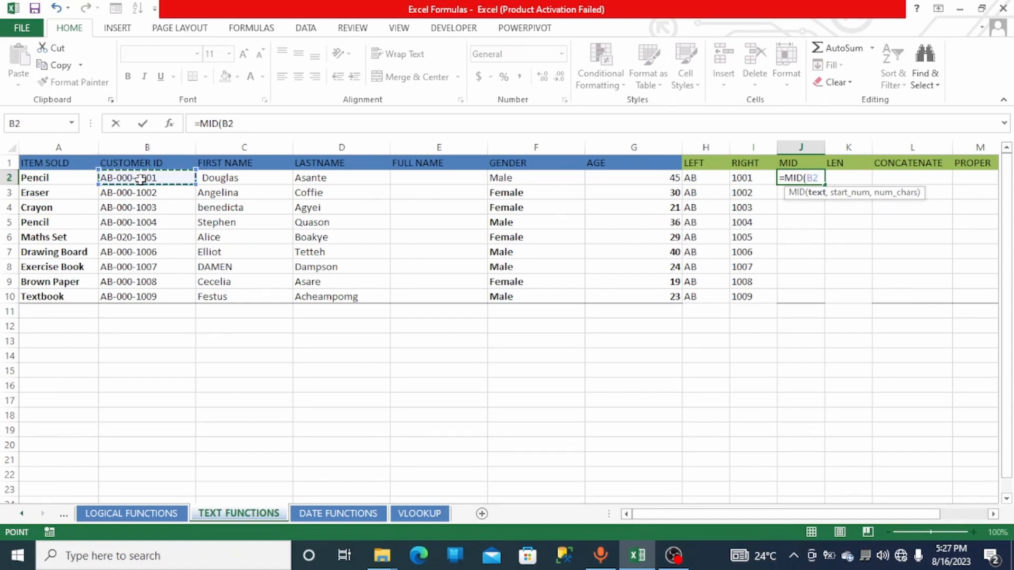
pyautogui.write(',')
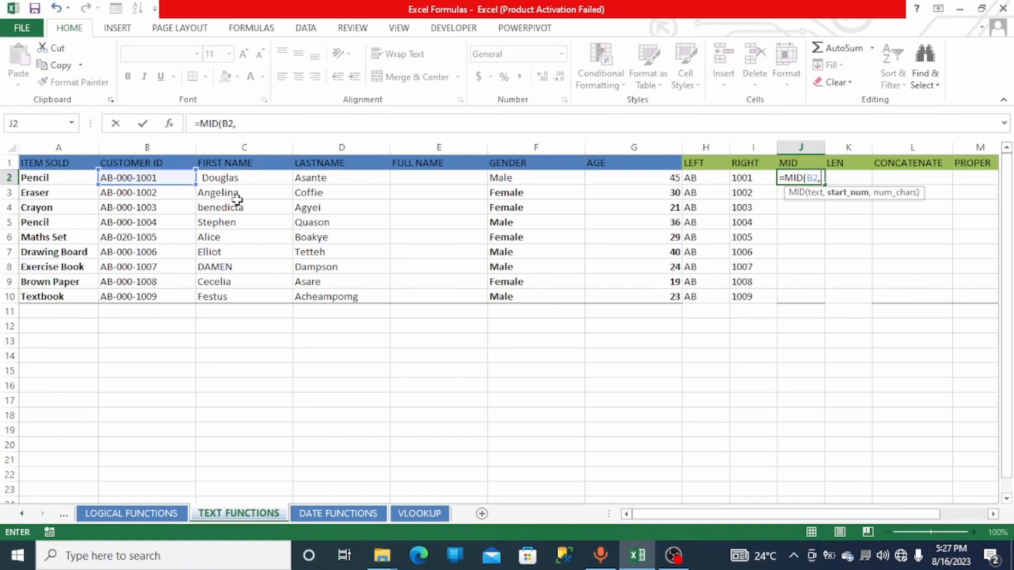
pyautogui.write('4')
pyautogui.write(',')
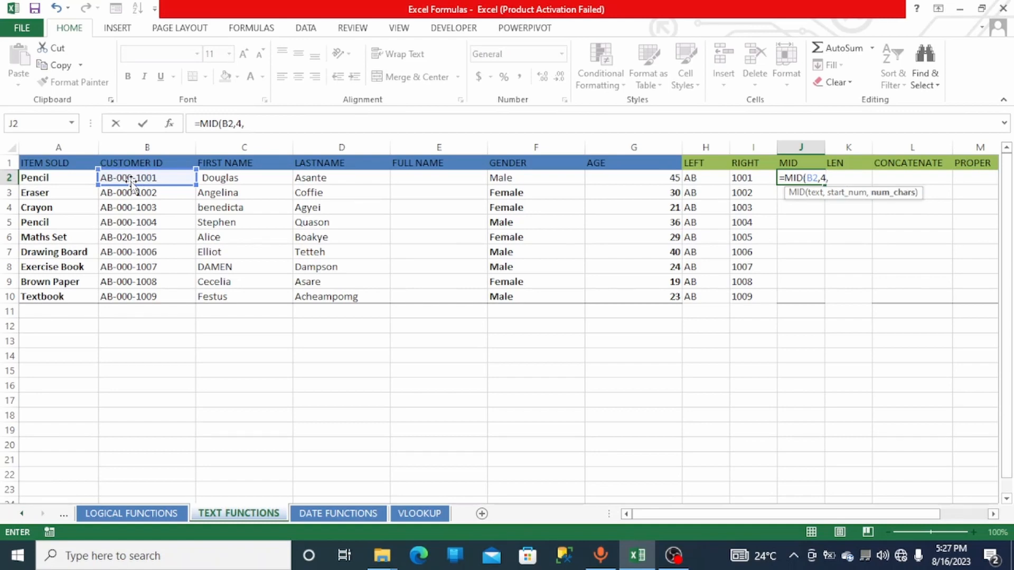
pyautogui.write('3)')
pyautogui.press('Return')
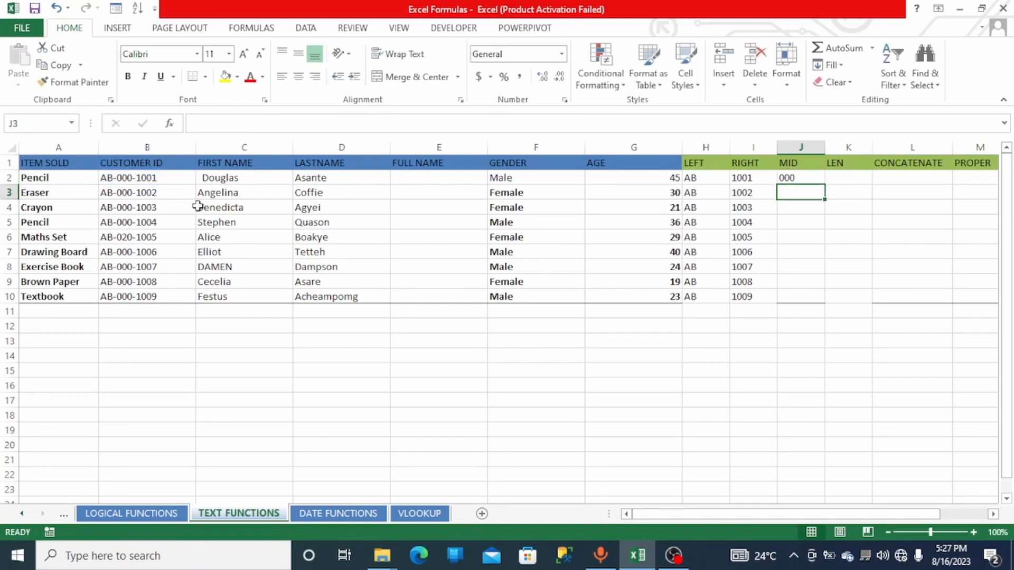
pyautogui.click(784, 178)
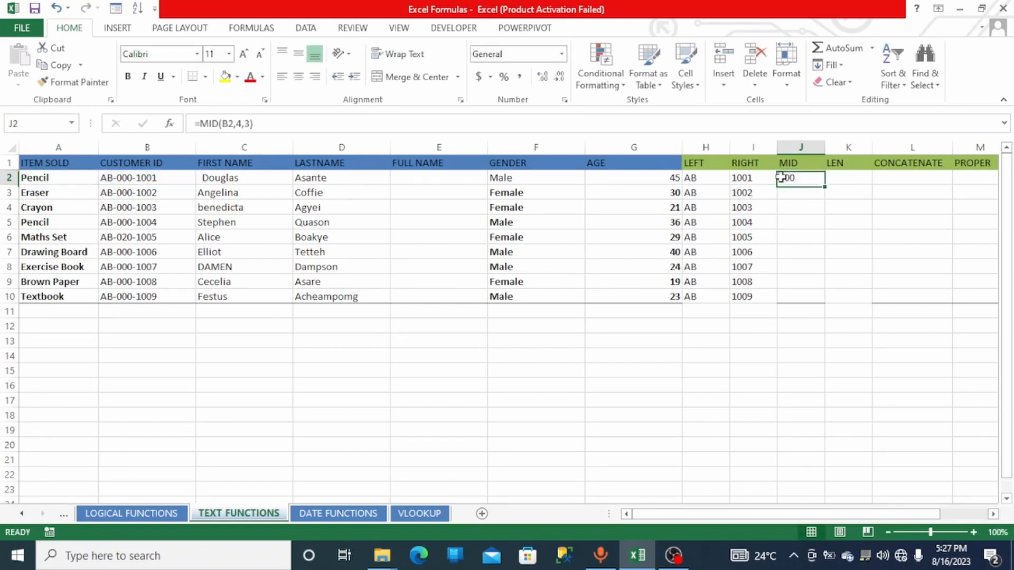
pyautogui.doubleClick(825, 187)
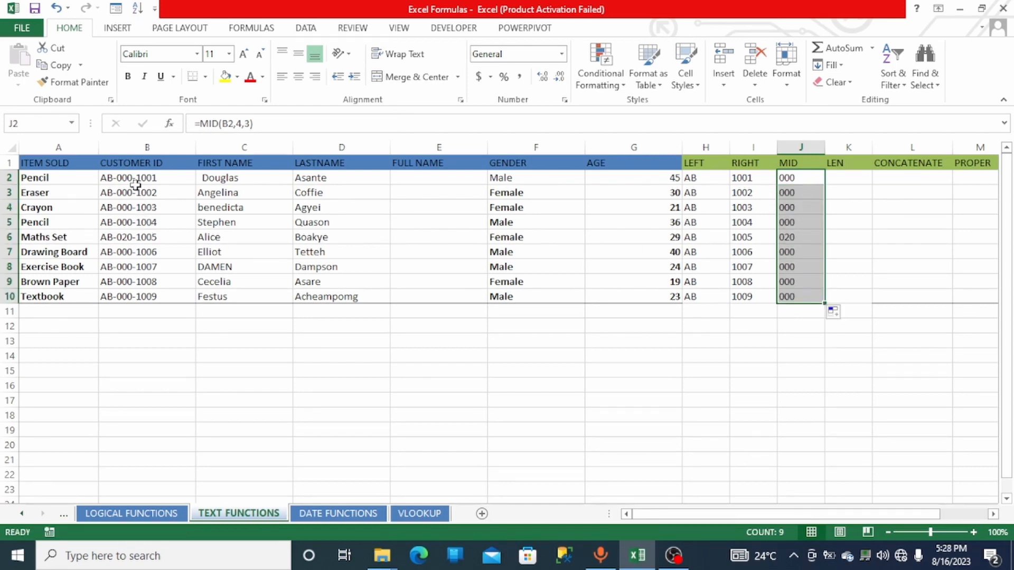
# - Remove the last two characters from the customer ID in the Exercise Book row and the last character from the one in the Maths Set row
pyautogui.click(848, 180)
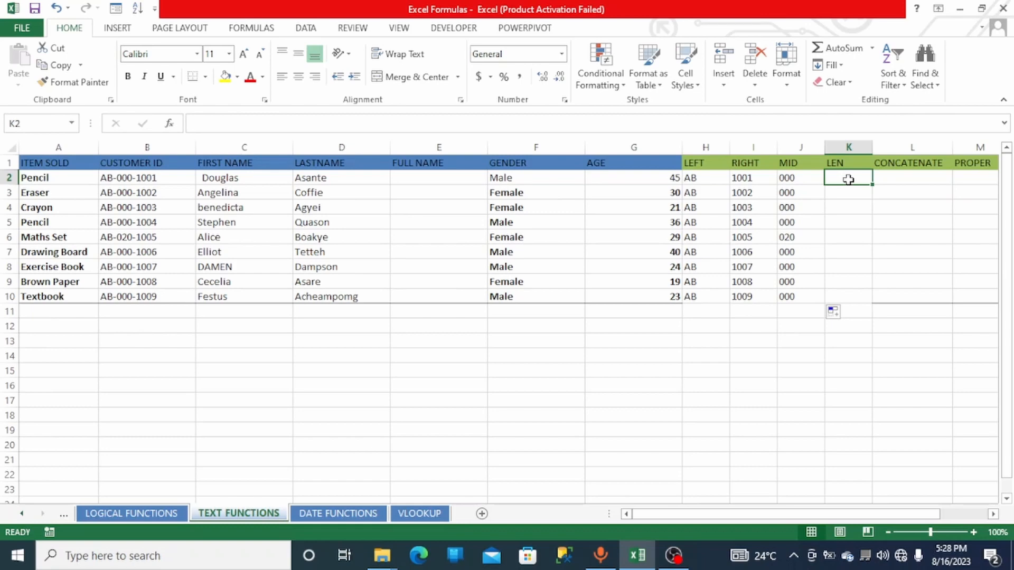
pyautogui.doubleClick(153, 267)
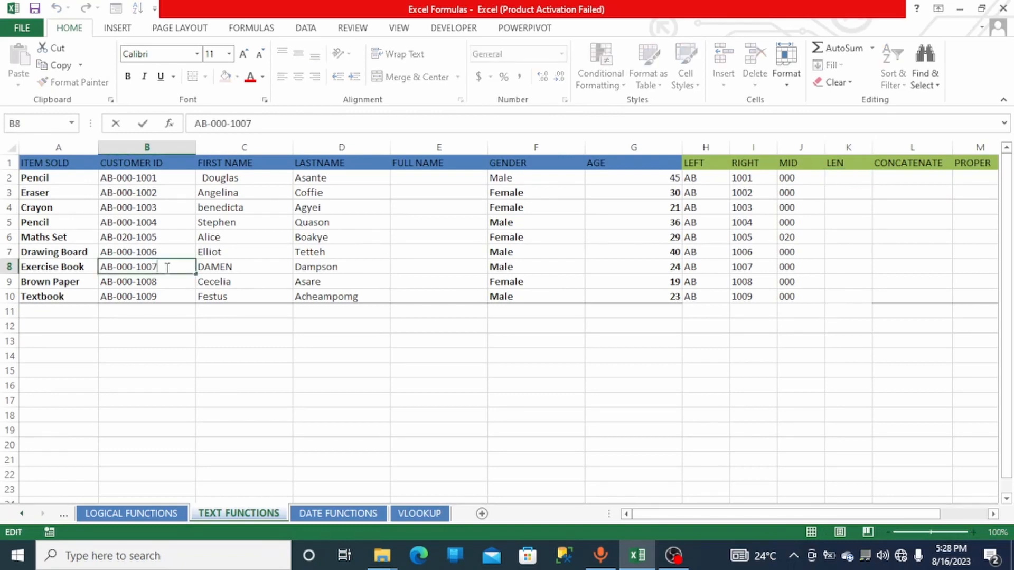
pyautogui.press('BackSpace')
pyautogui.press('BackSpace')
pyautogui.click(161, 238)
pyautogui.doubleClick(161, 239)
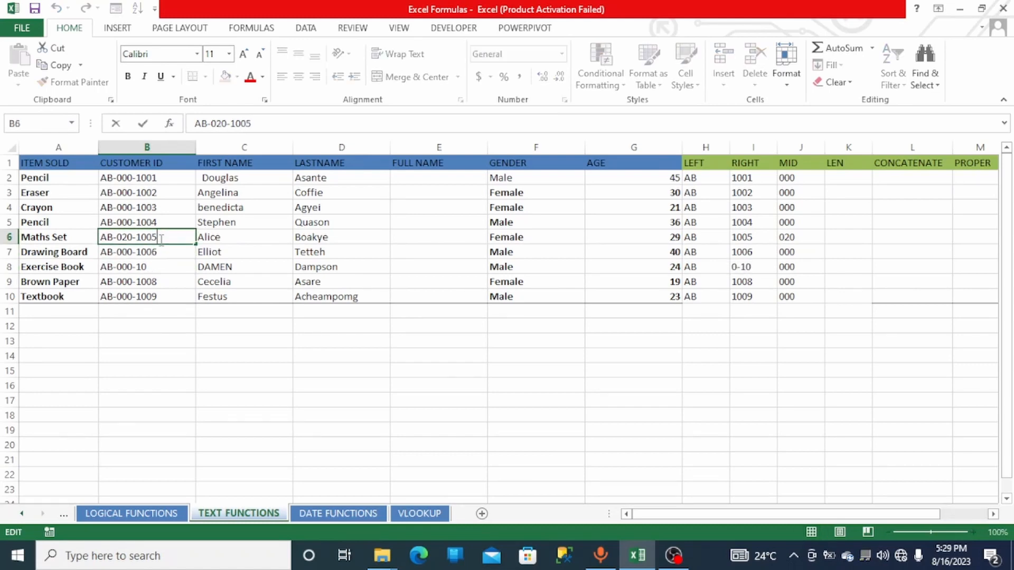
pyautogui.press('BackSpace')
# - Enter =LEN(B2) in K2 to count the characters of each customer ID, and fill it down to row 10
pyautogui.click(840, 176)
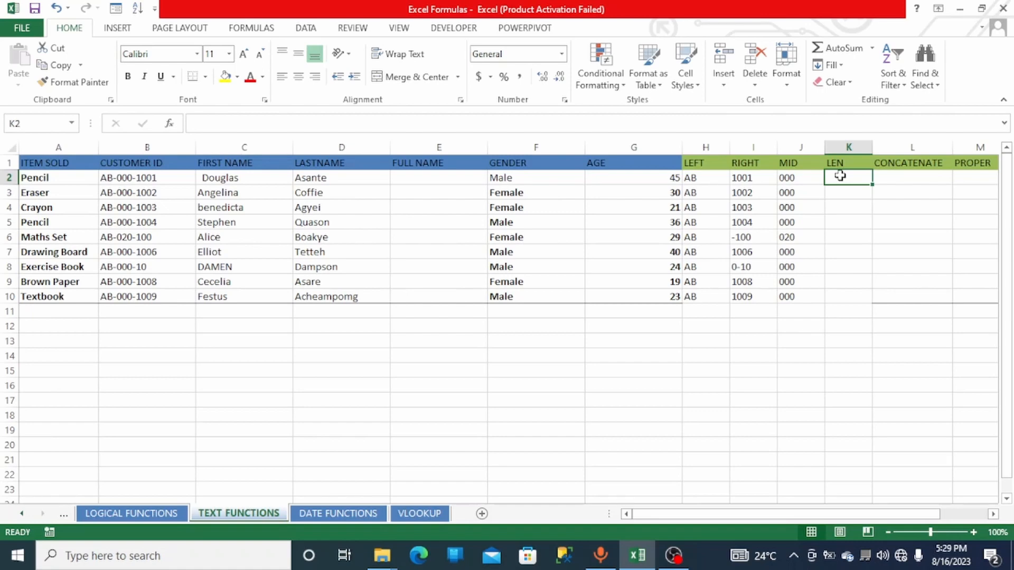
pyautogui.write('=le')
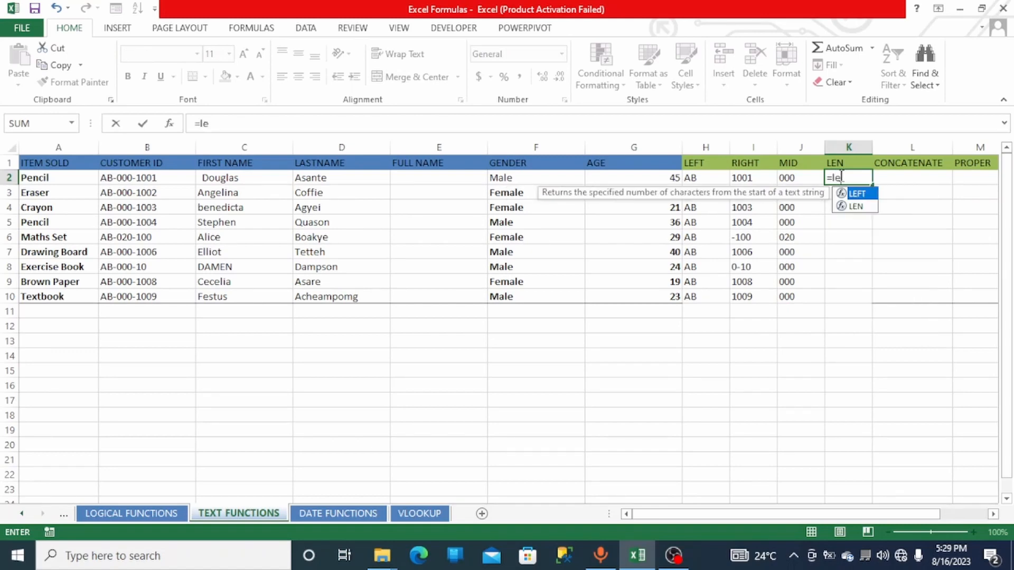
pyautogui.write('m')
pyautogui.press('BackSpace')
pyautogui.write('n')
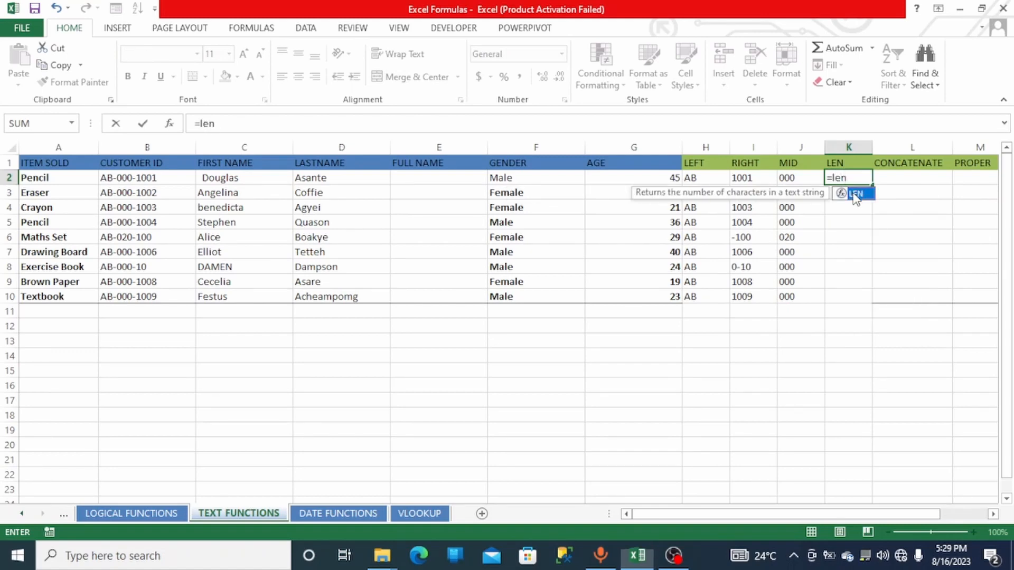
pyautogui.doubleClick(852, 193)
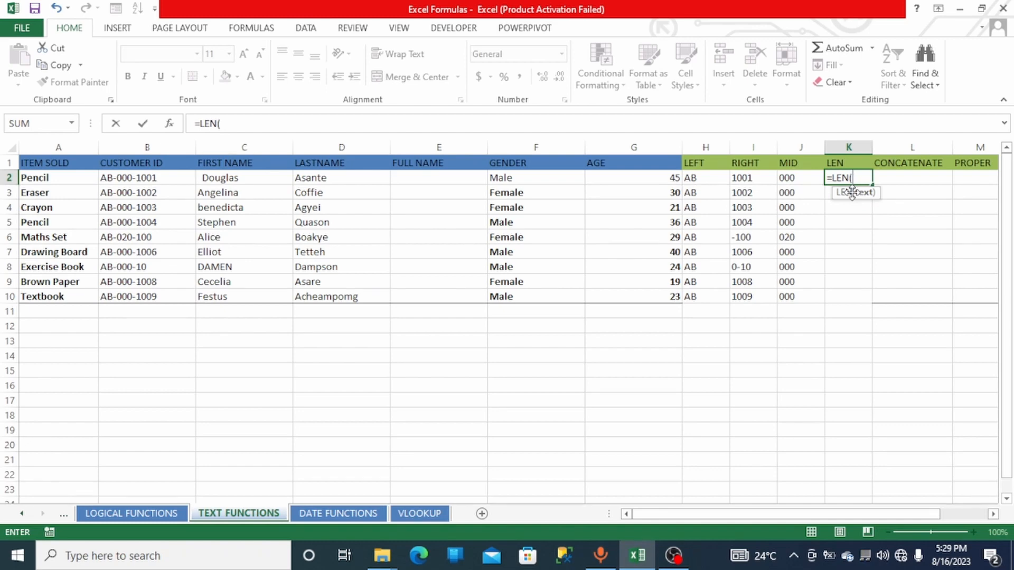
pyautogui.click(136, 177)
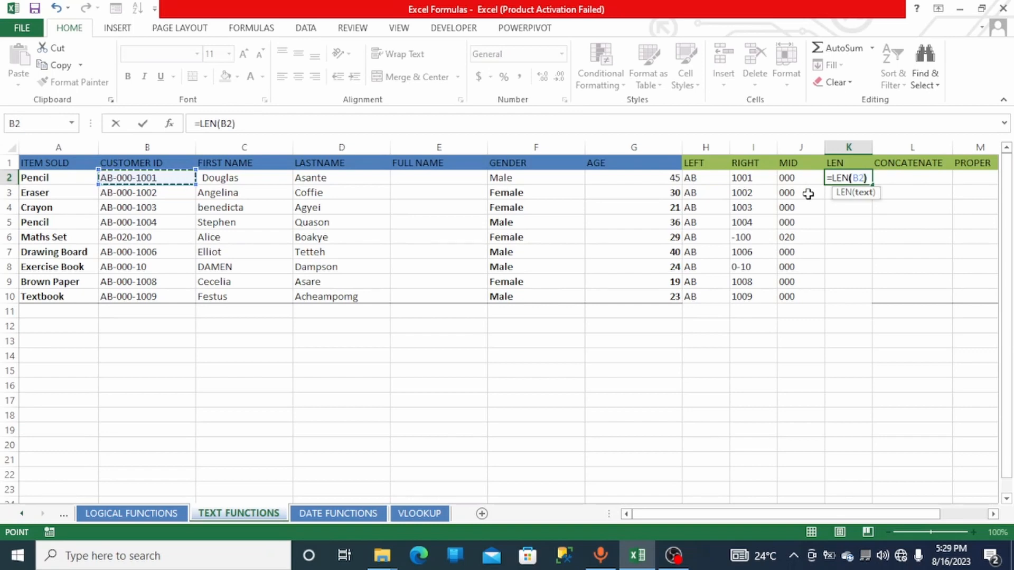
pyautogui.write(')')
pyautogui.press('Return')
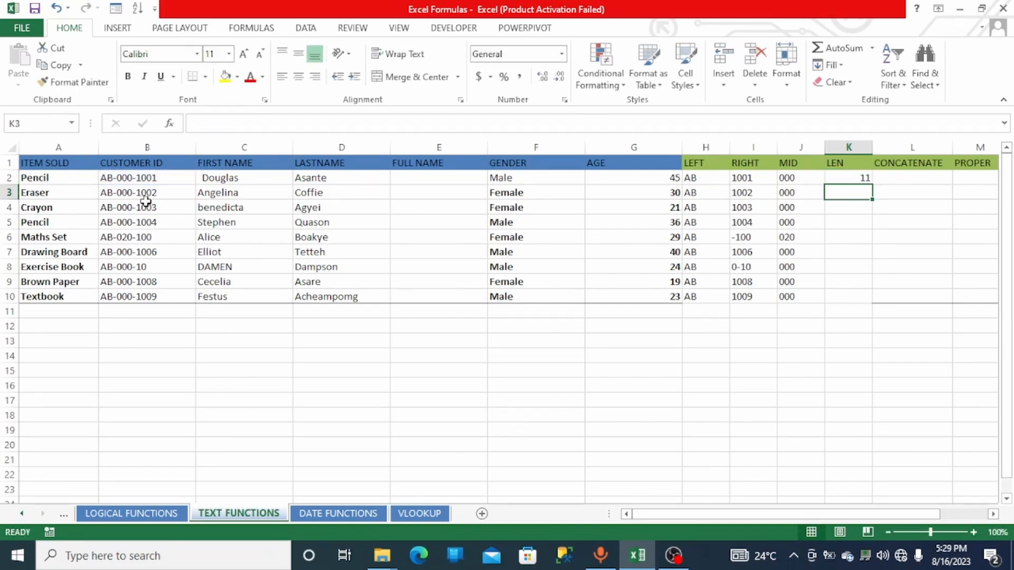
pyautogui.click(868, 178)
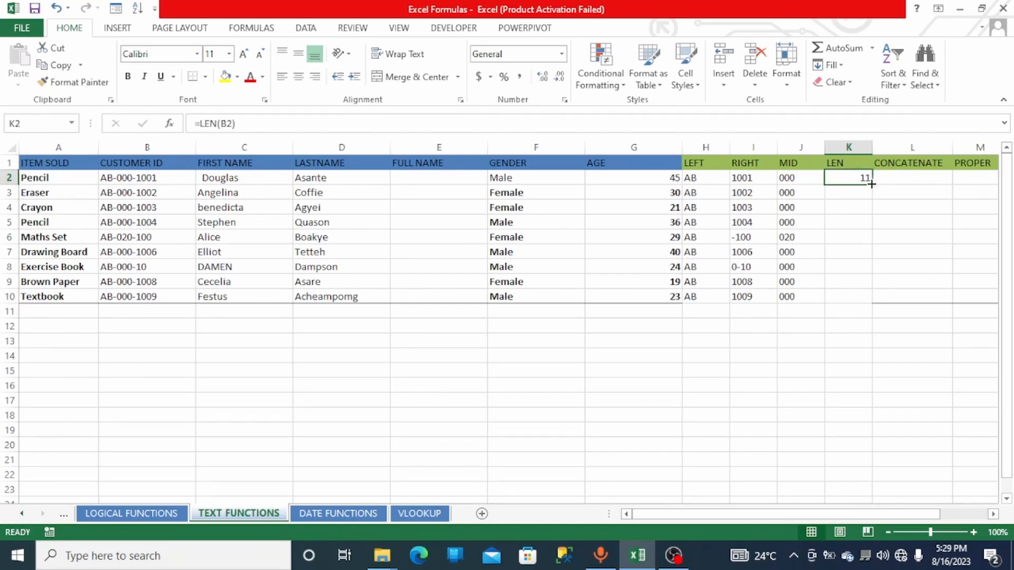
pyautogui.doubleClick(870, 179)
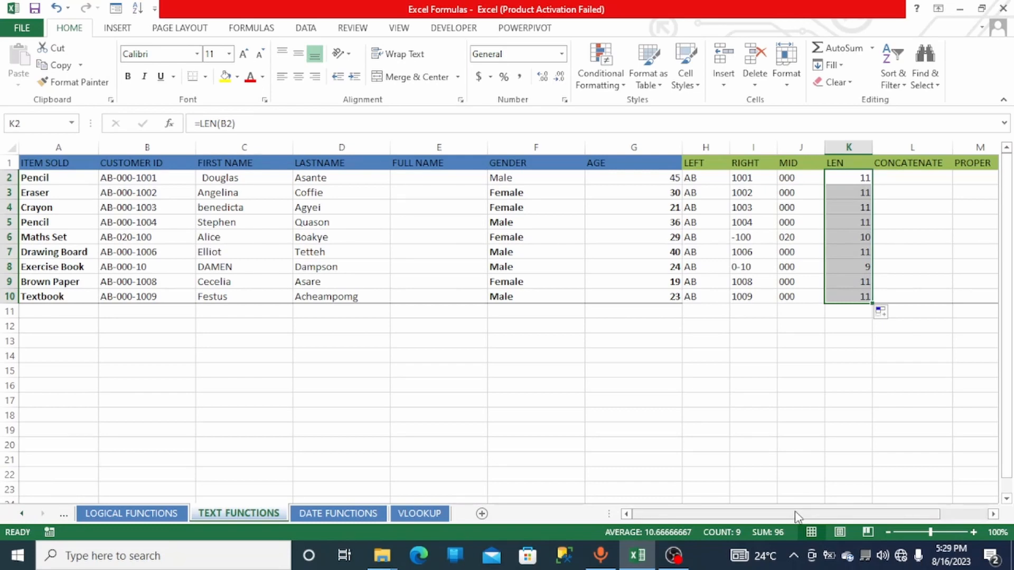
# - Enter =CONCATENATE(C2,D2) in L2 to join the first name and last name
pyautogui.hscroll(2, 797, 516)
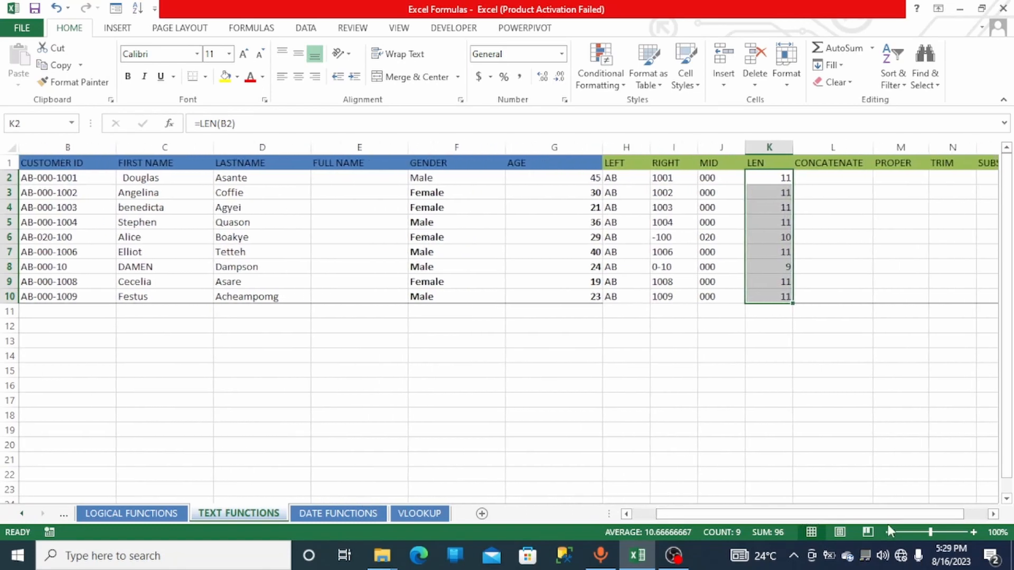
pyautogui.click(972, 531)
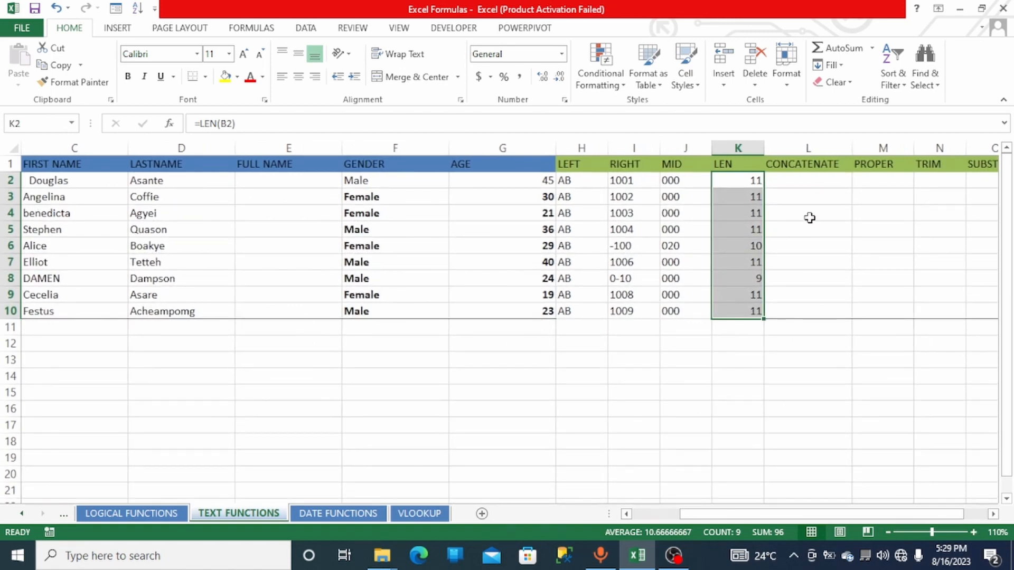
pyautogui.click(786, 182)
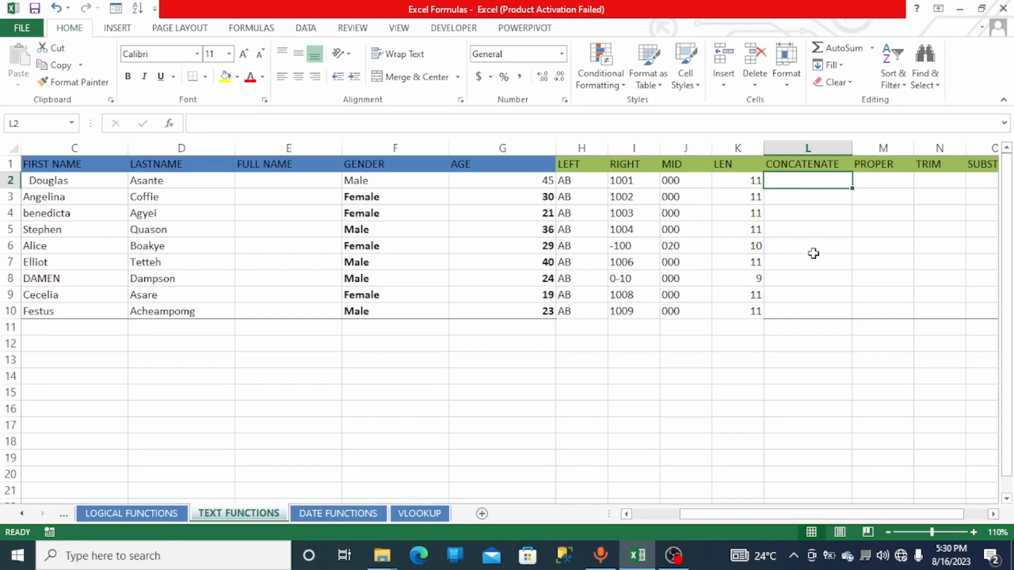
pyautogui.write('=con')
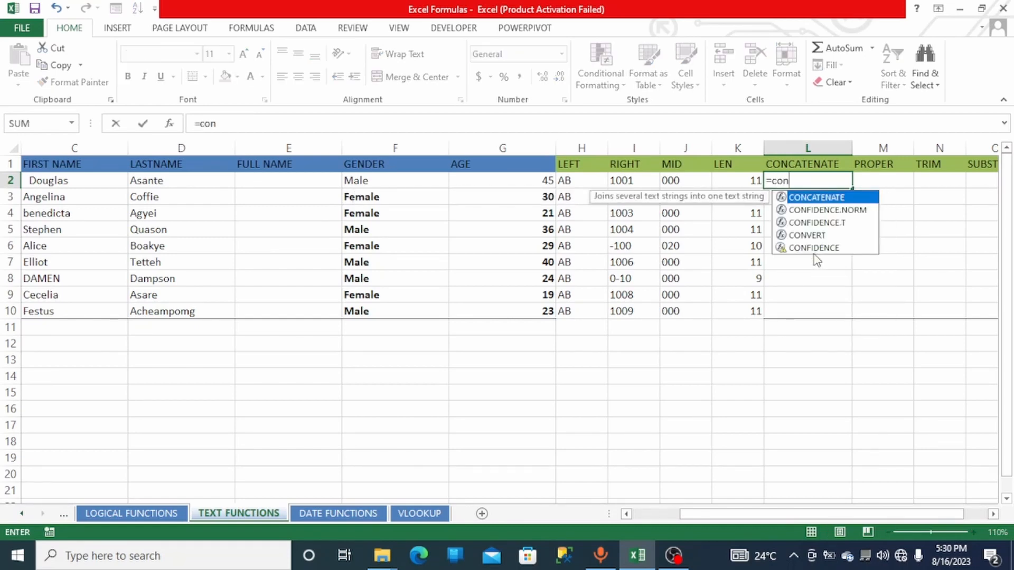
pyautogui.doubleClick(822, 198)
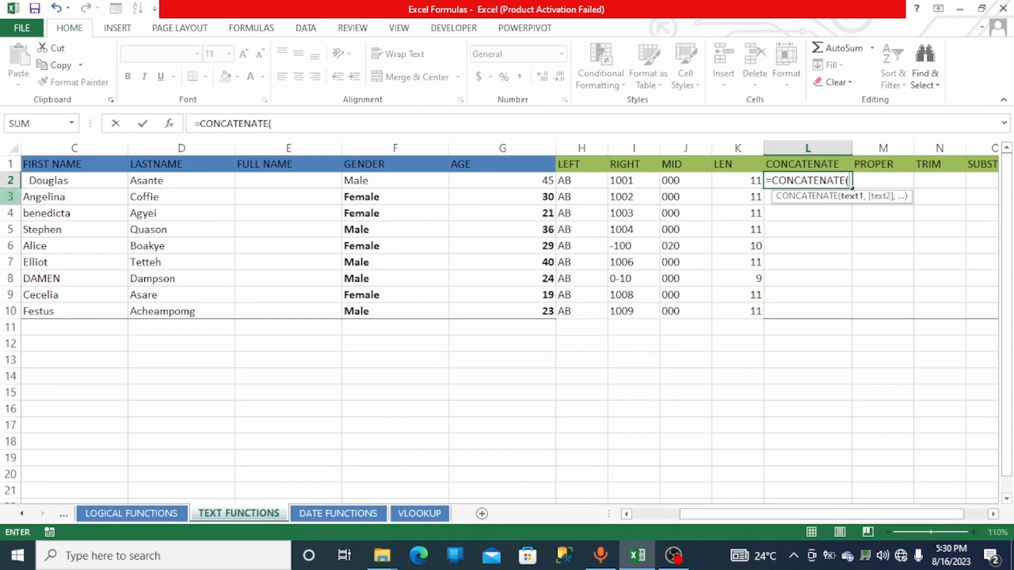
pyautogui.click(44, 182)
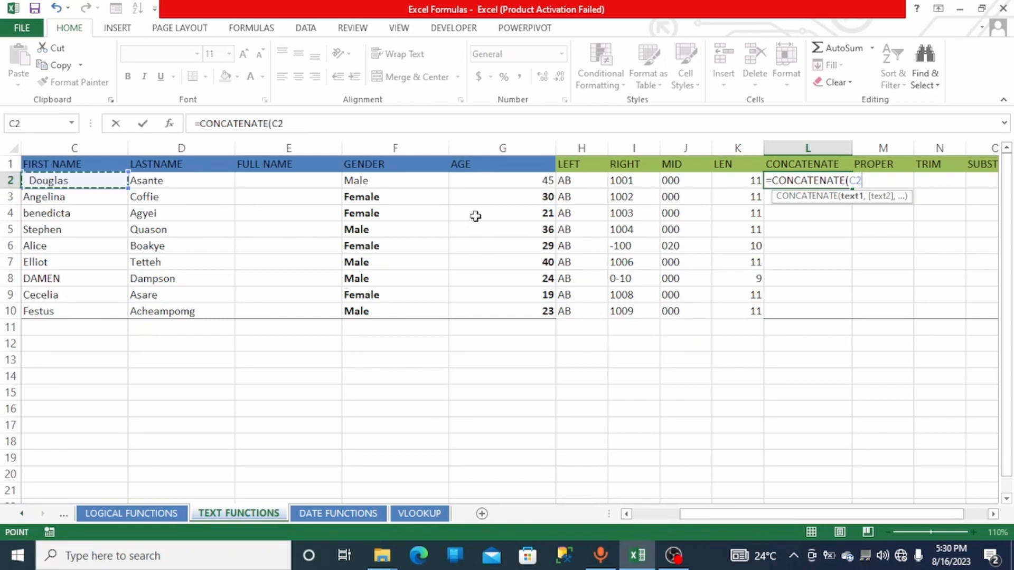
pyautogui.write(',')
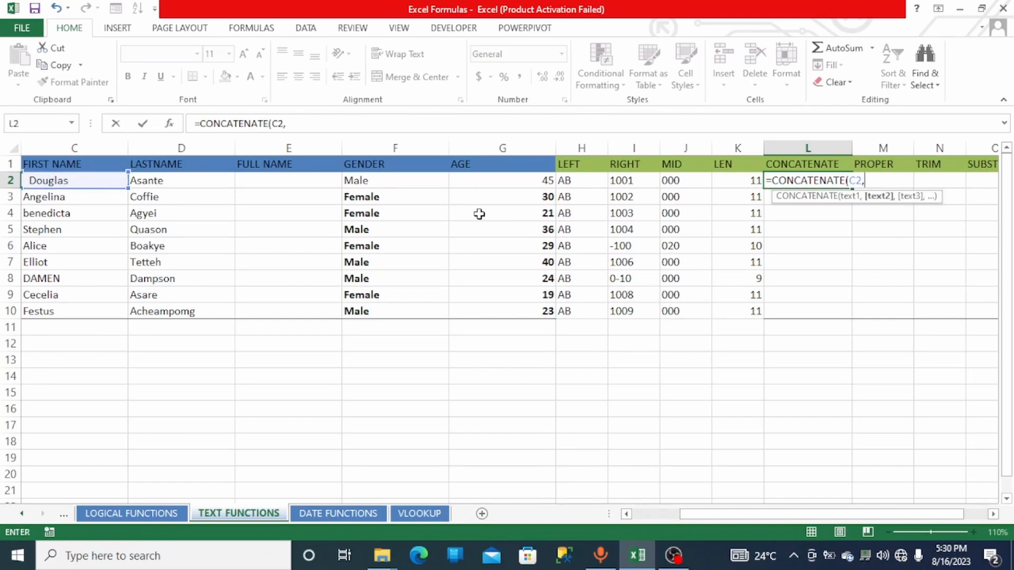
pyautogui.click(176, 176)
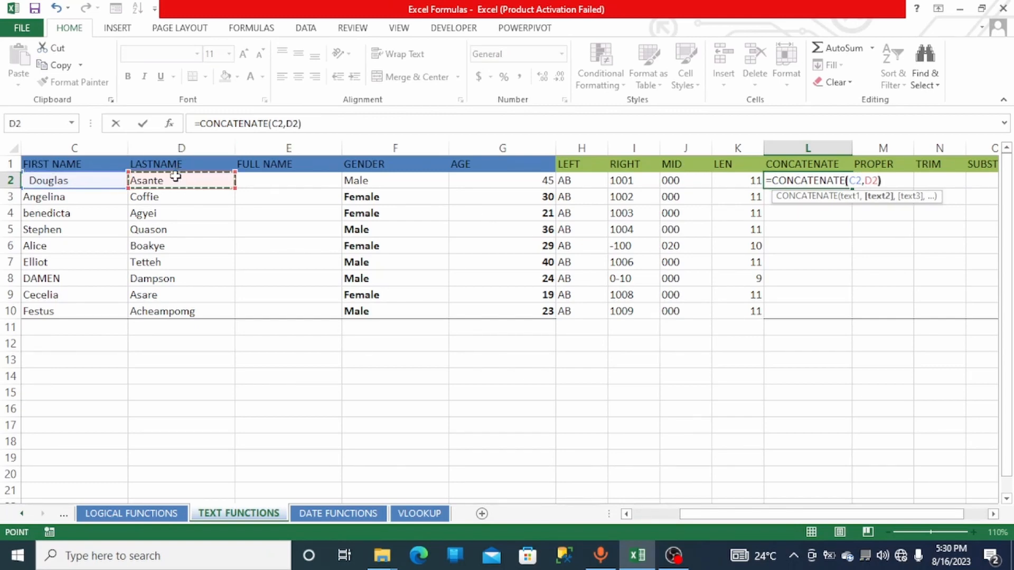
pyautogui.write(')')
pyautogui.press('Return')
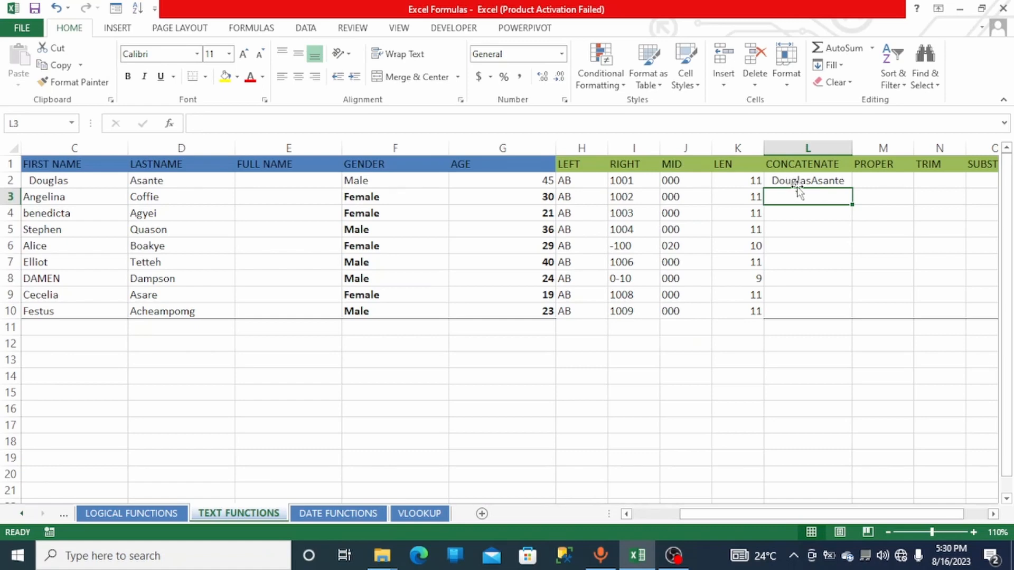
# - Remove the C2 and D2 arguments from the CONCATENATE formula in L2, keeping its parentheses
pyautogui.click(817, 179)
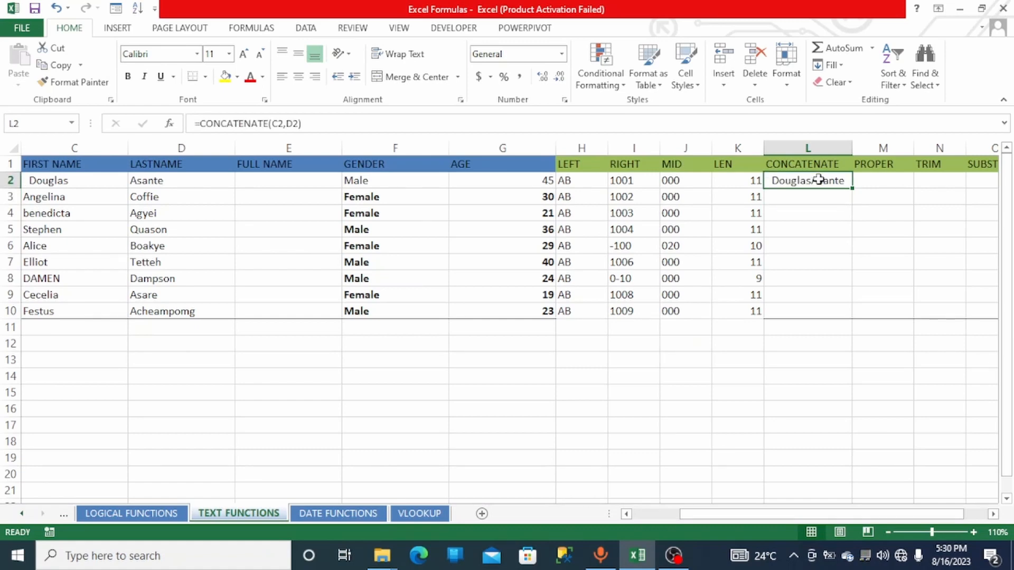
pyautogui.doubleClick(818, 179)
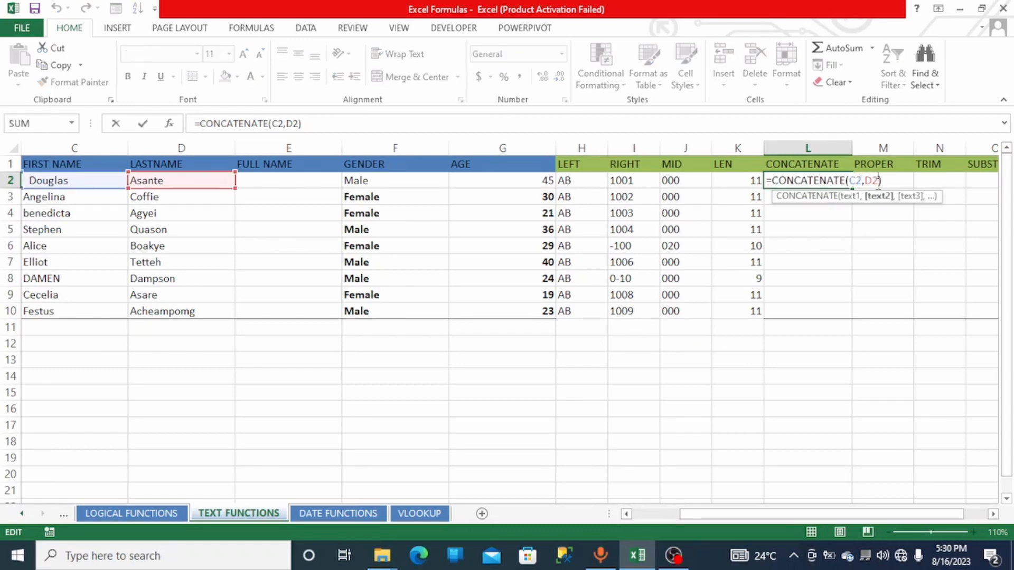
pyautogui.press('BackSpace')
pyautogui.press('BackSpace')
pyautogui.press('BackSpace')
pyautogui.press('BackSpace')
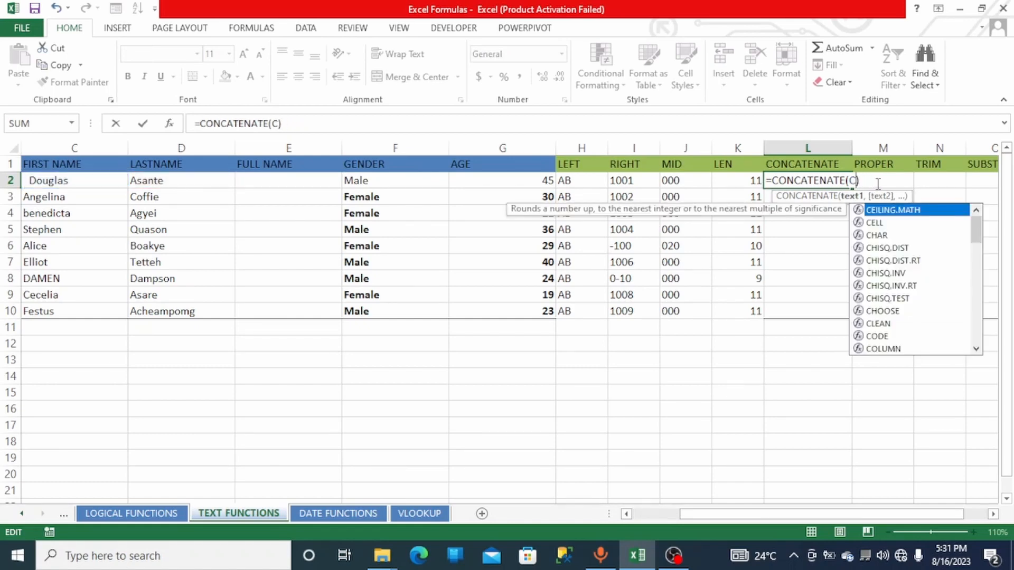
pyautogui.press('BackSpace')
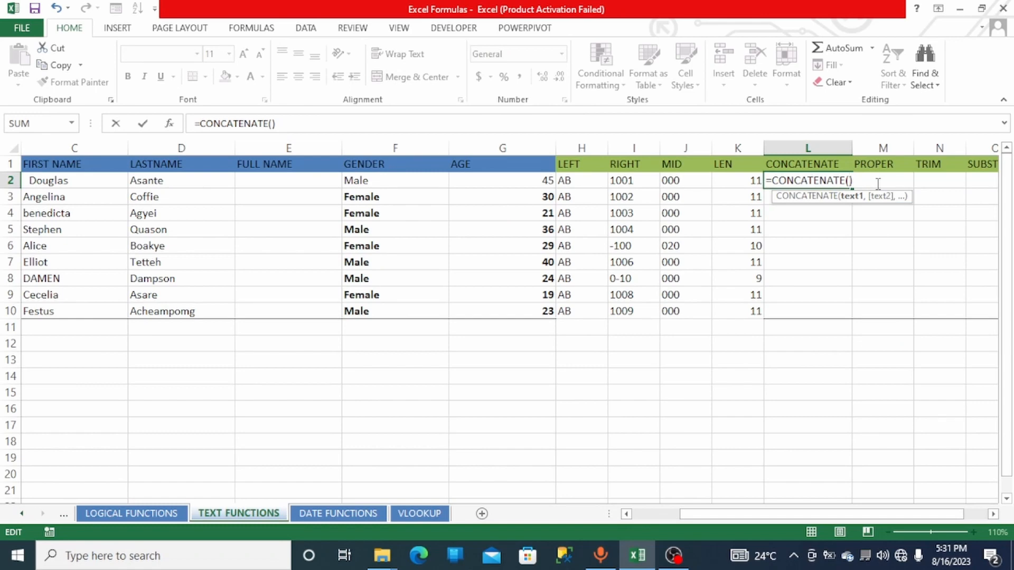
# - Complete the L2 formula as =CONCATENATE(C2," ",D2) to put a space between the names, and fill it down to row 10
pyautogui.click(62, 181)
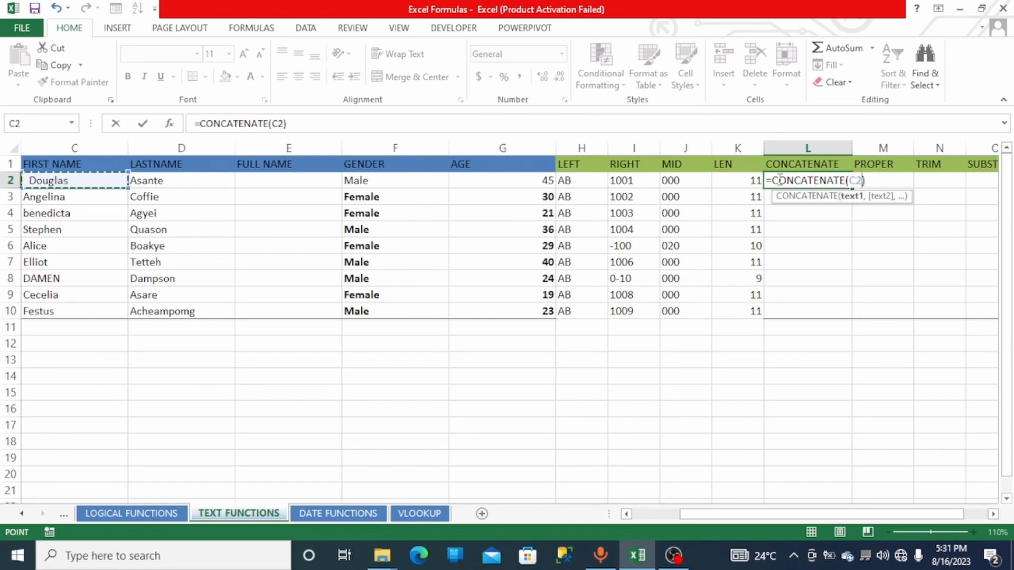
pyautogui.write(',')
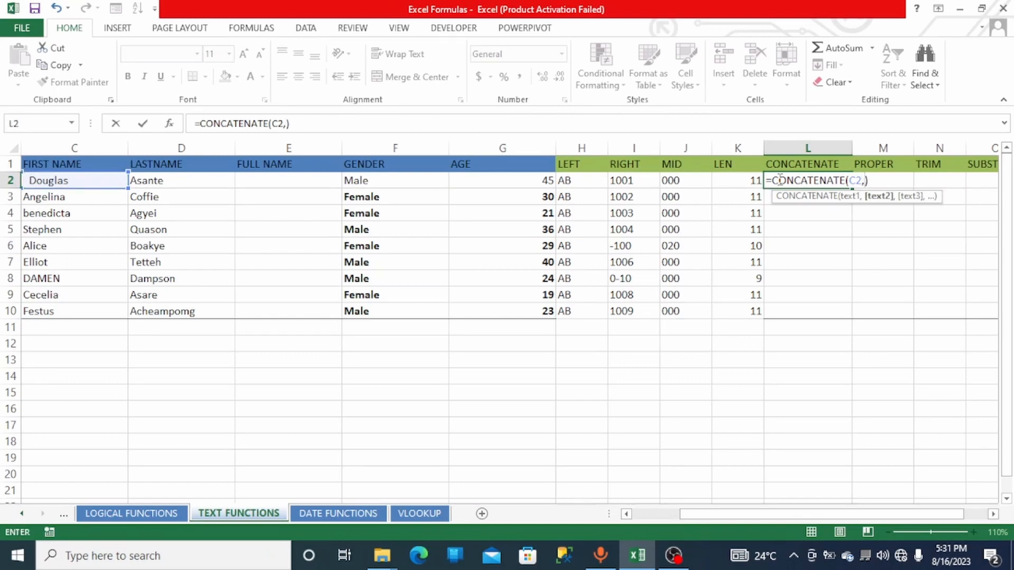
pyautogui.write('" ",')
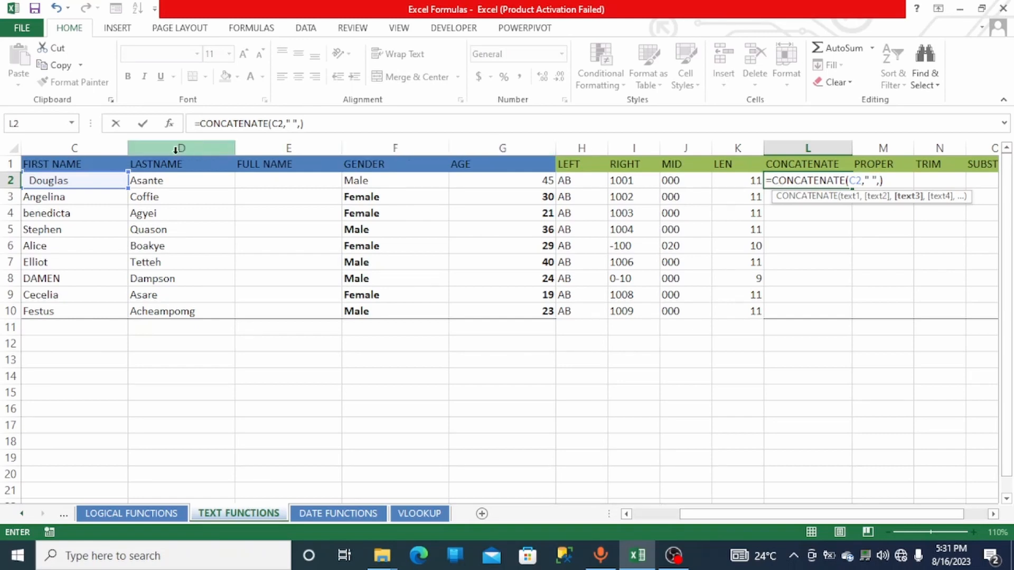
pyautogui.click(159, 180)
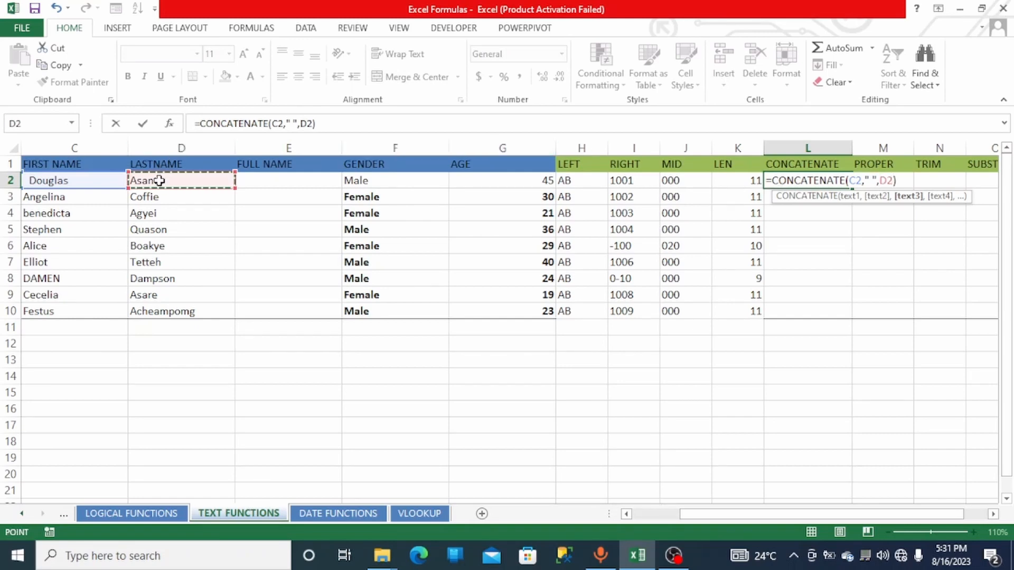
pyautogui.press('Return')
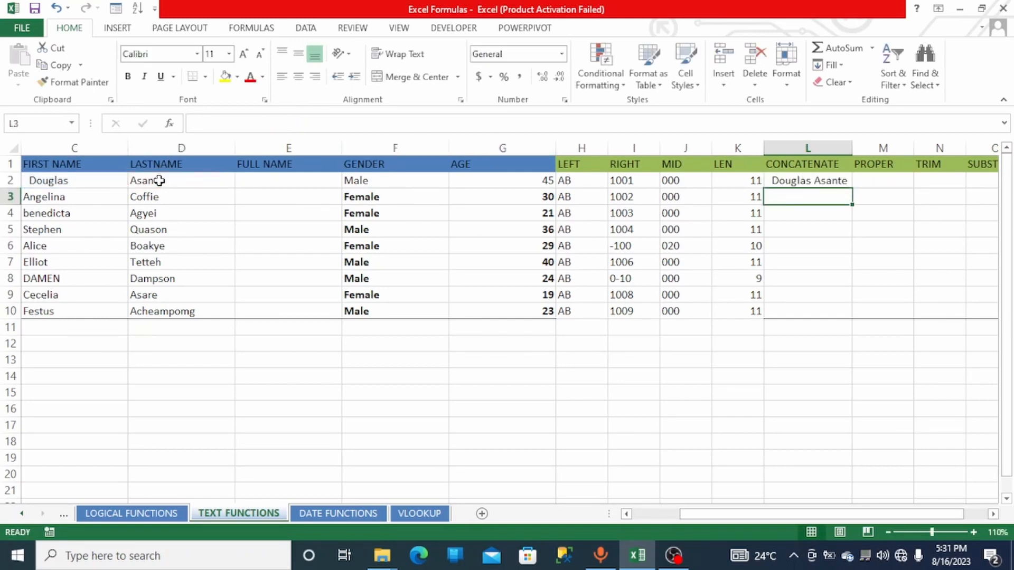
pyautogui.click(804, 183)
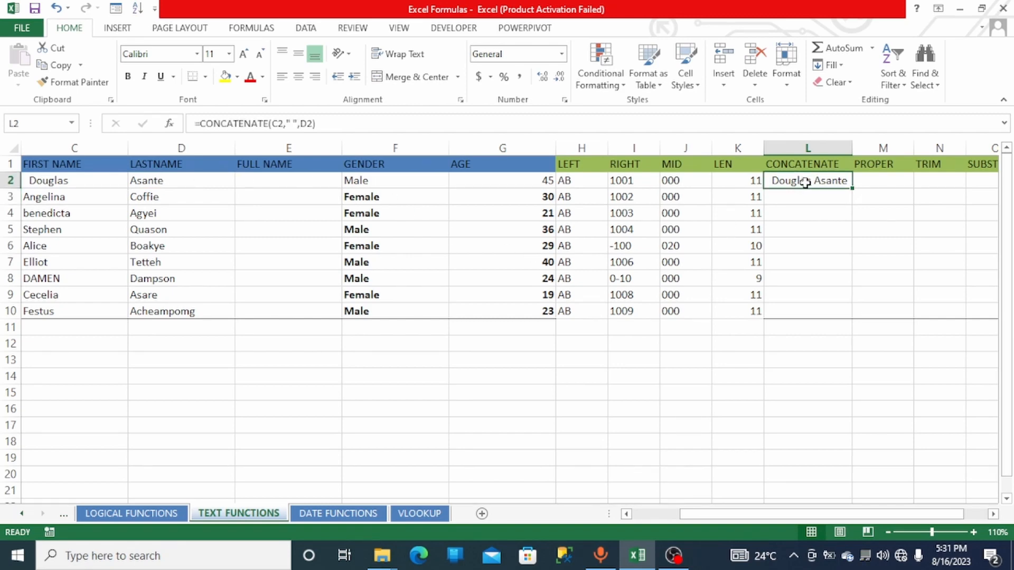
pyautogui.doubleClick(852, 187)
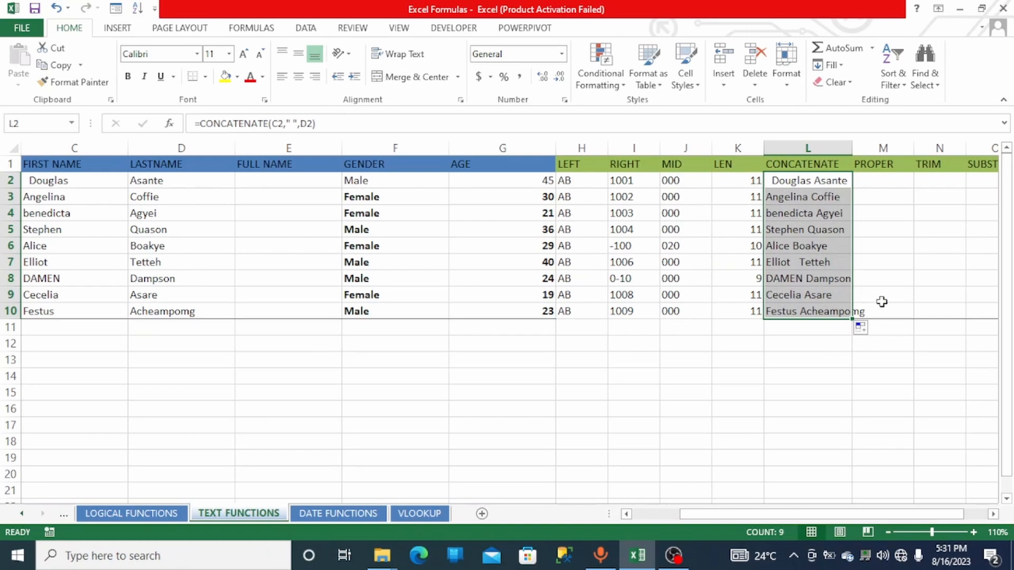
# - Correct the spelling of the first name in C8 by inserting the missing capital I after the M
pyautogui.moveTo(795, 514); pyautogui.dragTo(814, 517)
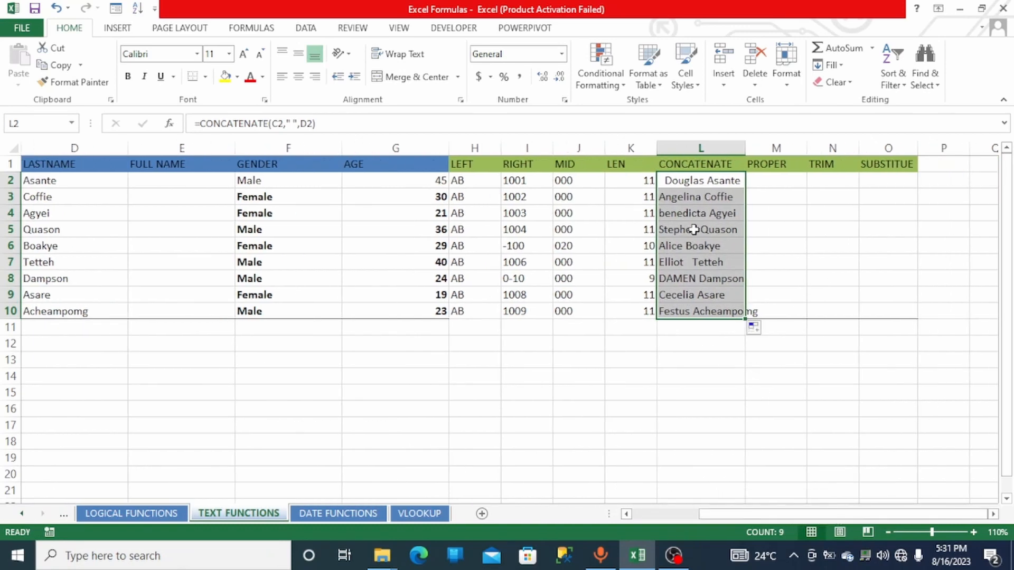
pyautogui.click(765, 187)
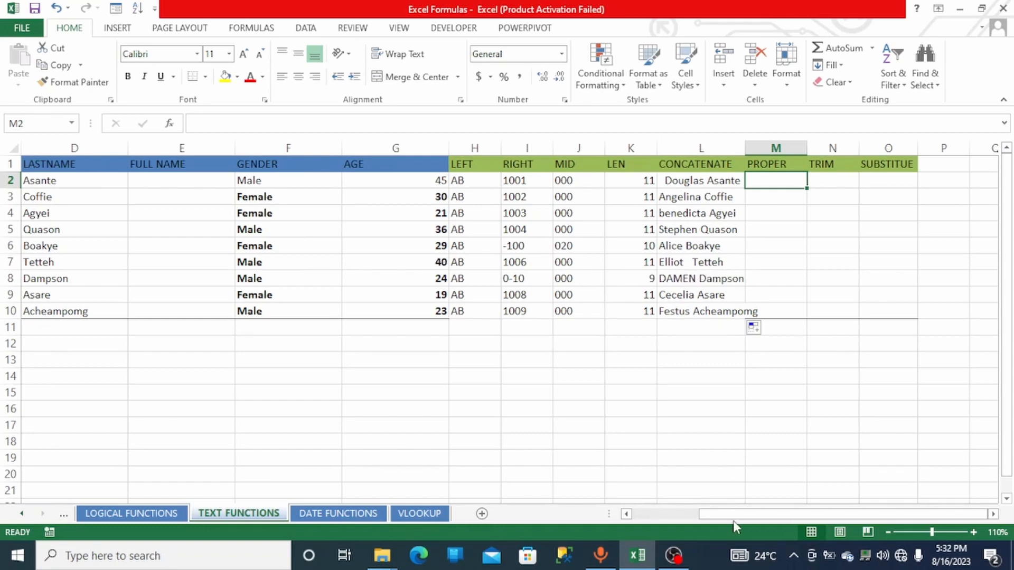
pyautogui.moveTo(733, 520); pyautogui.dragTo(664, 518)
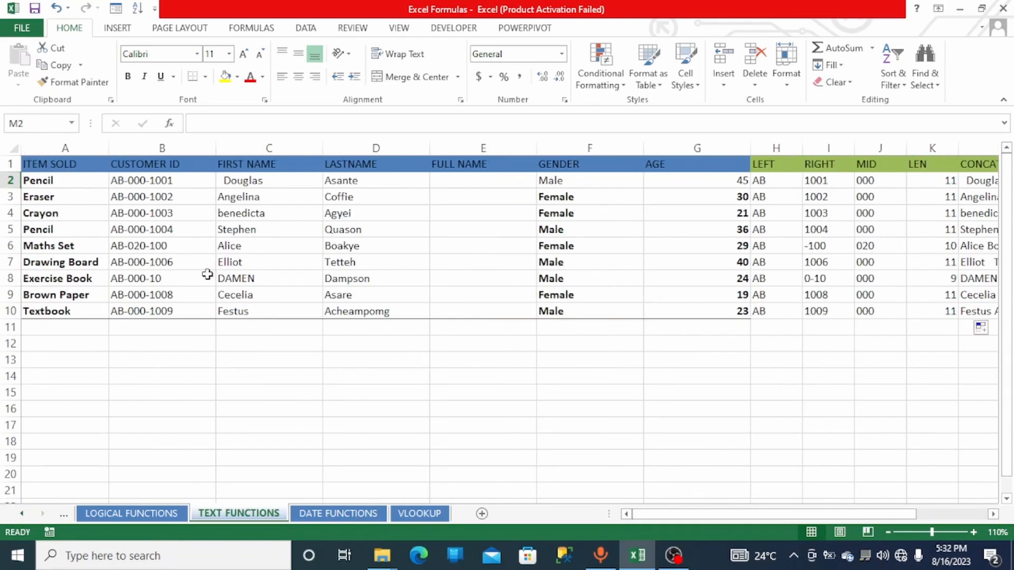
pyautogui.doubleClick(241, 279)
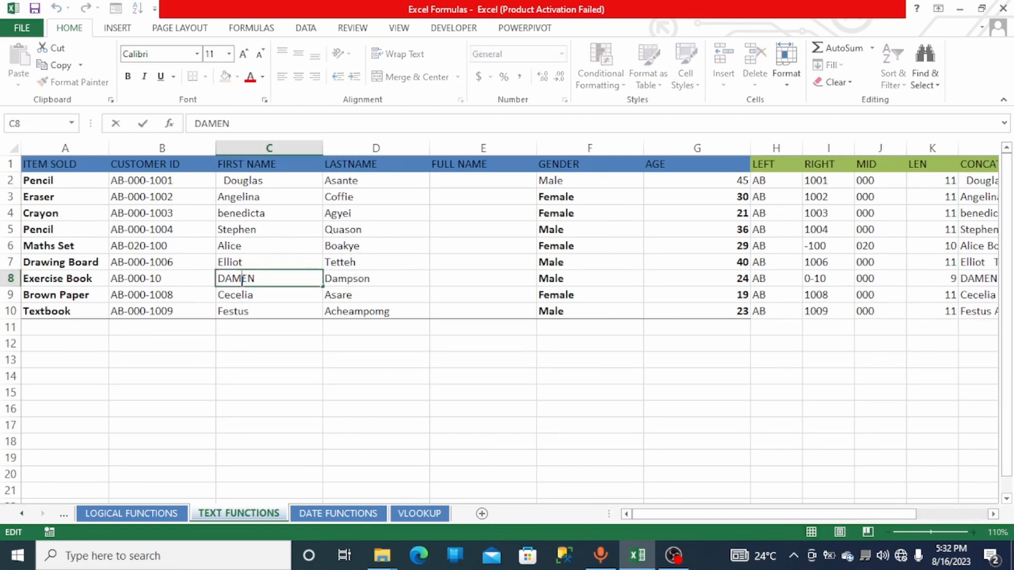
pyautogui.write('ii')
pyautogui.press('BackSpace')
pyautogui.press('BackSpace')
pyautogui.write('I')
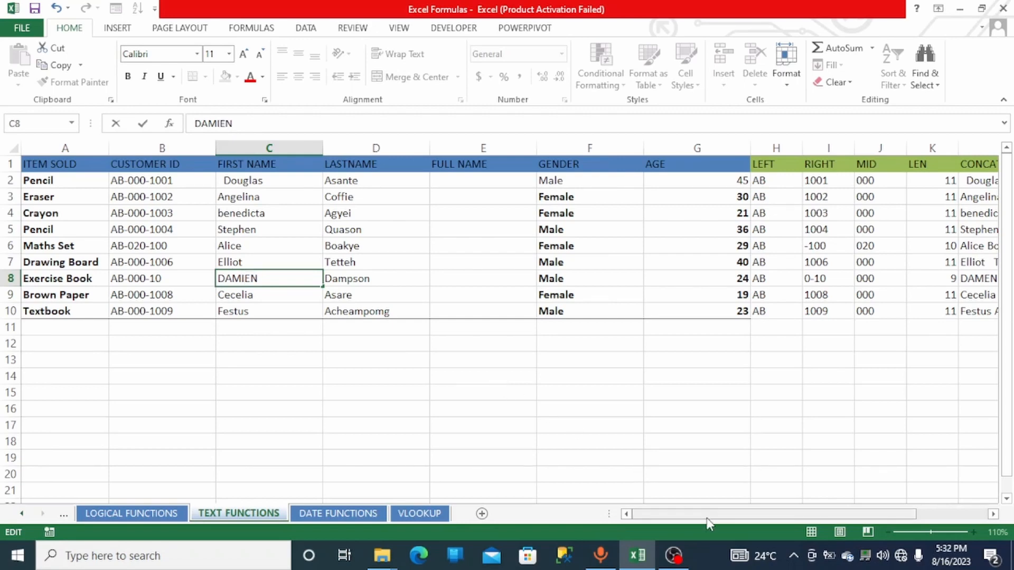
pyautogui.moveTo(709, 520); pyautogui.dragTo(815, 530)
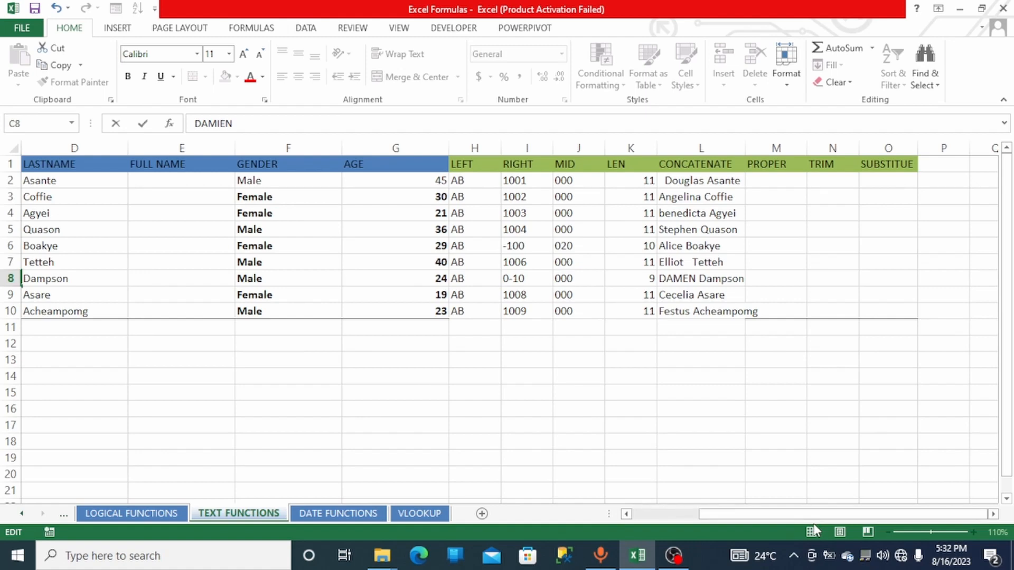
pyautogui.press('Return')
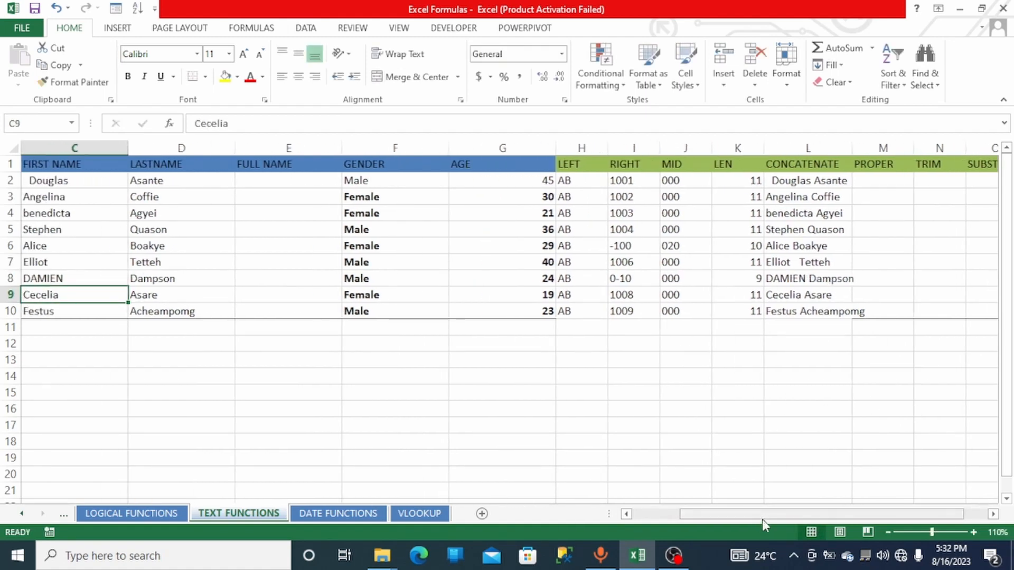
# - Enter =PROPER(L2) in M2 to capitalise each word of the concatenated name
pyautogui.moveTo(762, 518); pyautogui.dragTo(777, 519)
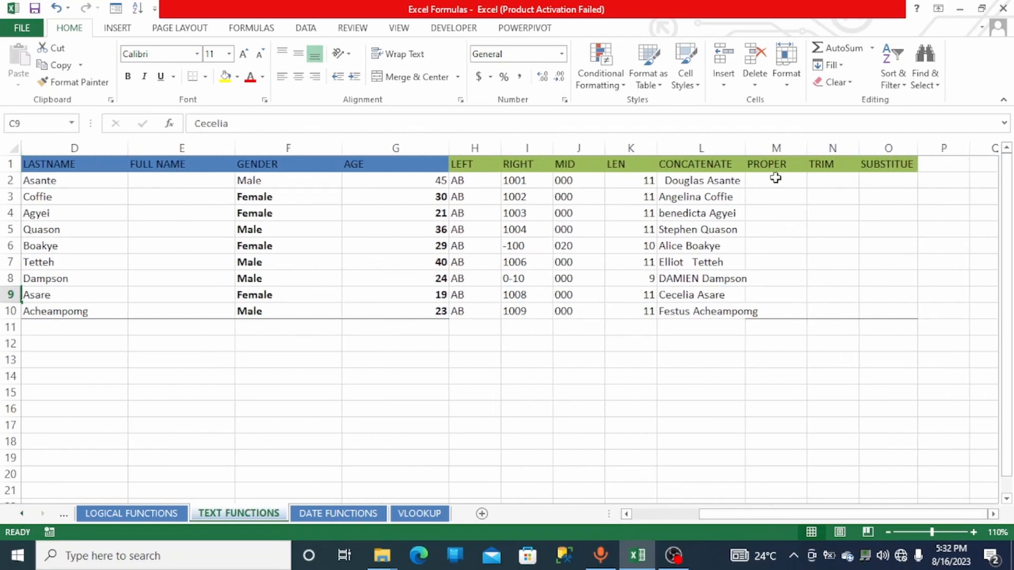
pyautogui.click(774, 180)
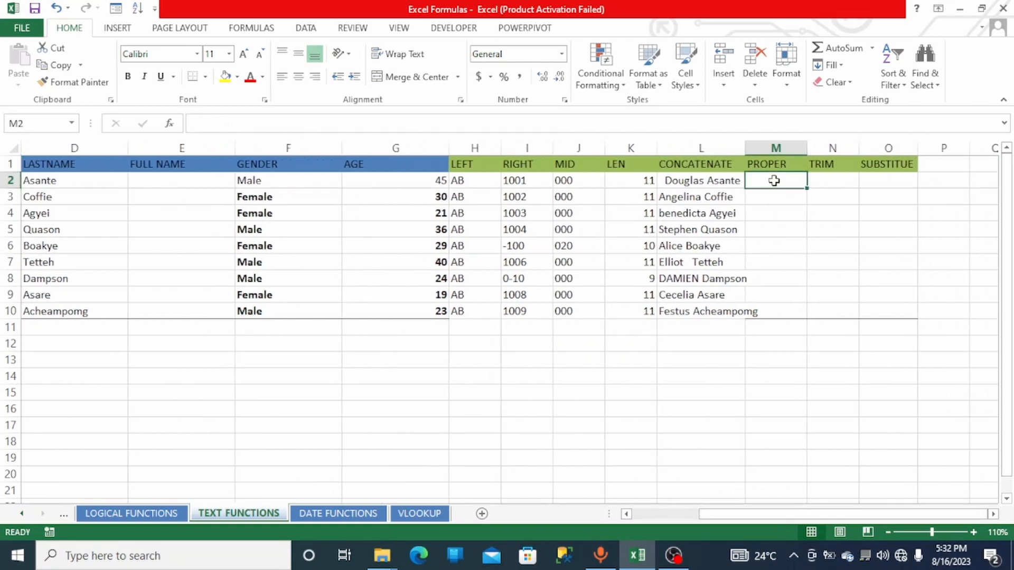
pyautogui.write('=')
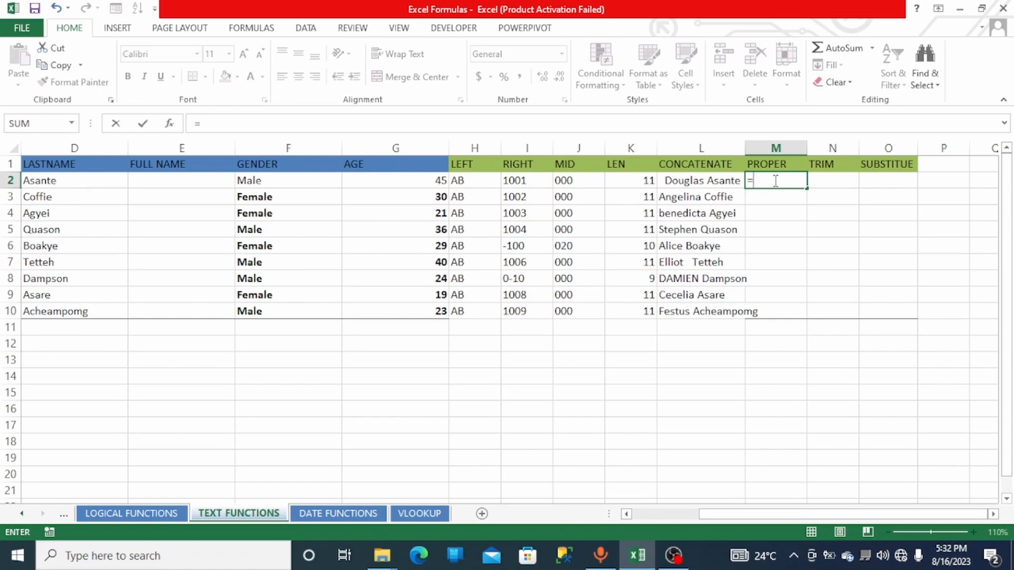
pyautogui.write('PPRO')
pyautogui.press('BackSpace')
pyautogui.press('BackSpace')
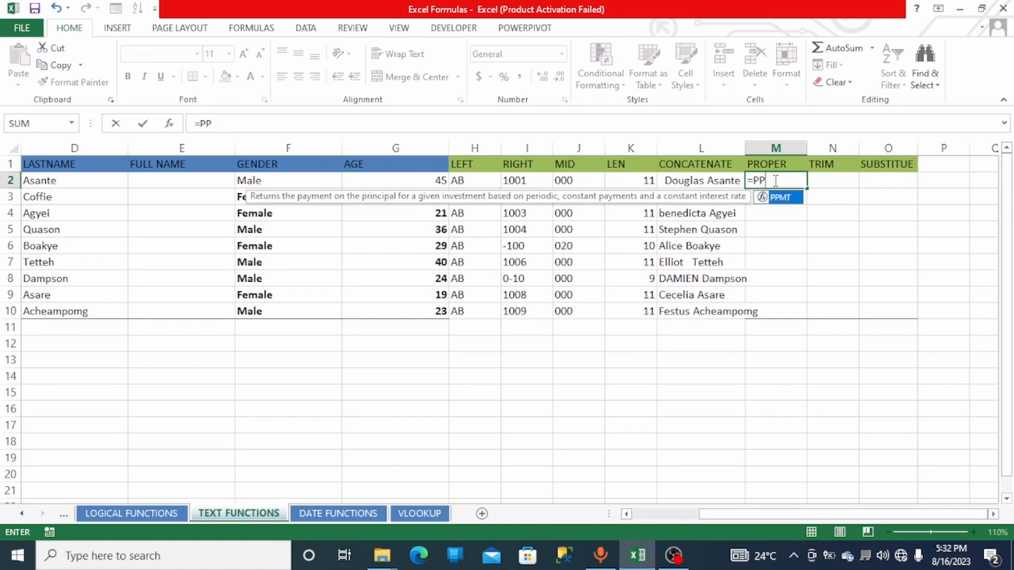
pyautogui.press('BackSpace')
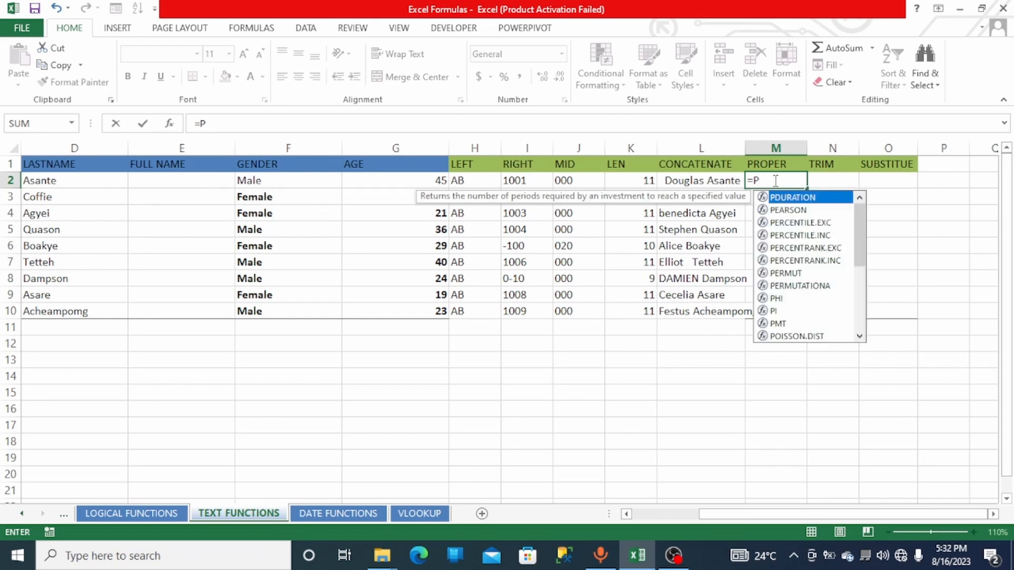
pyautogui.write('R')
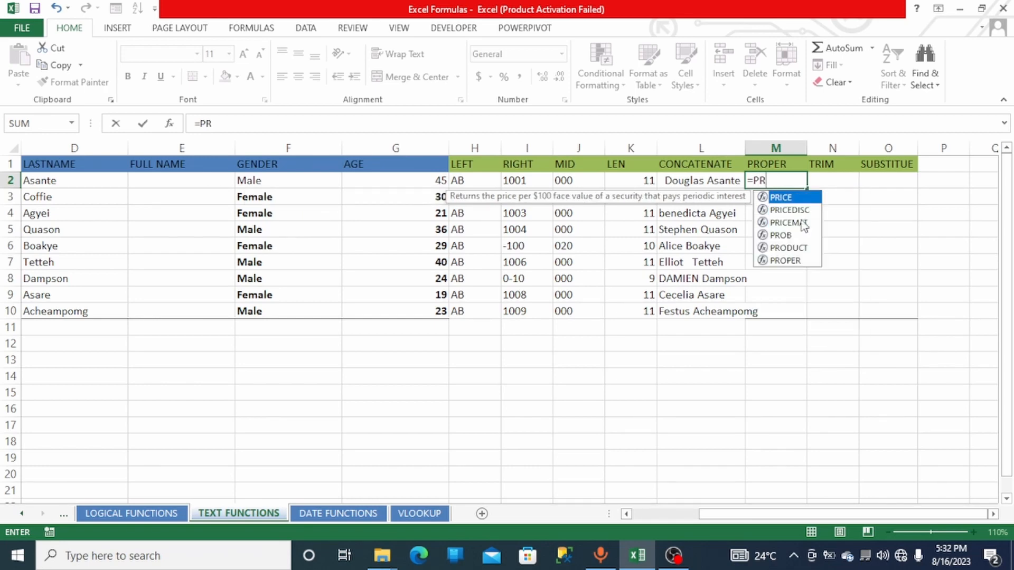
pyautogui.doubleClick(785, 261)
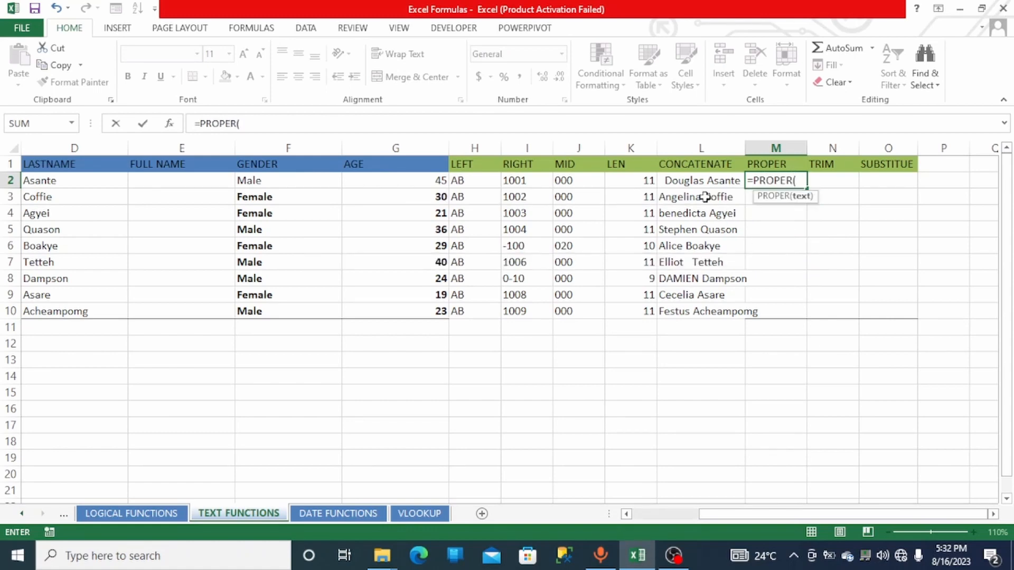
pyautogui.click(691, 182)
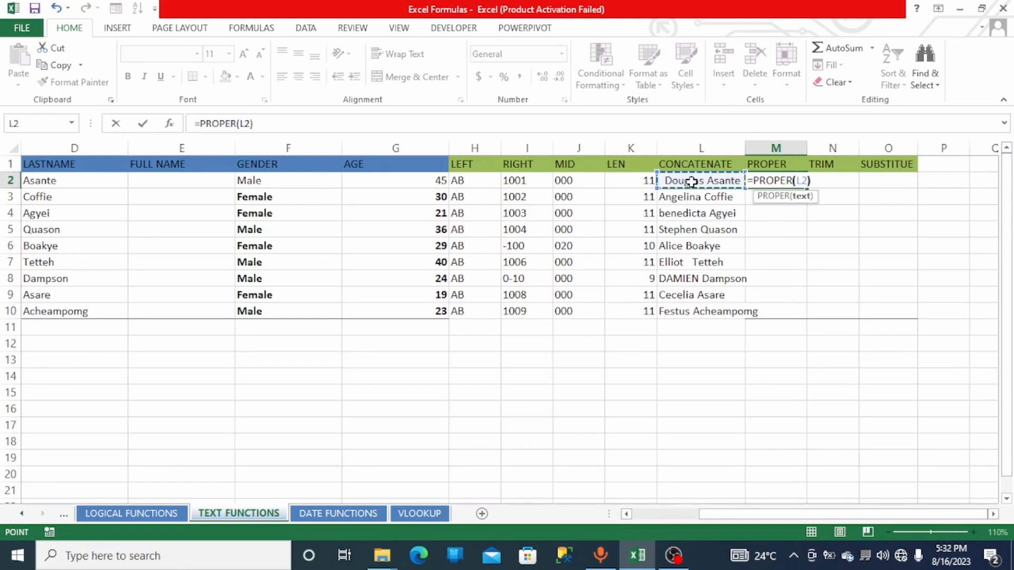
pyautogui.write(')')
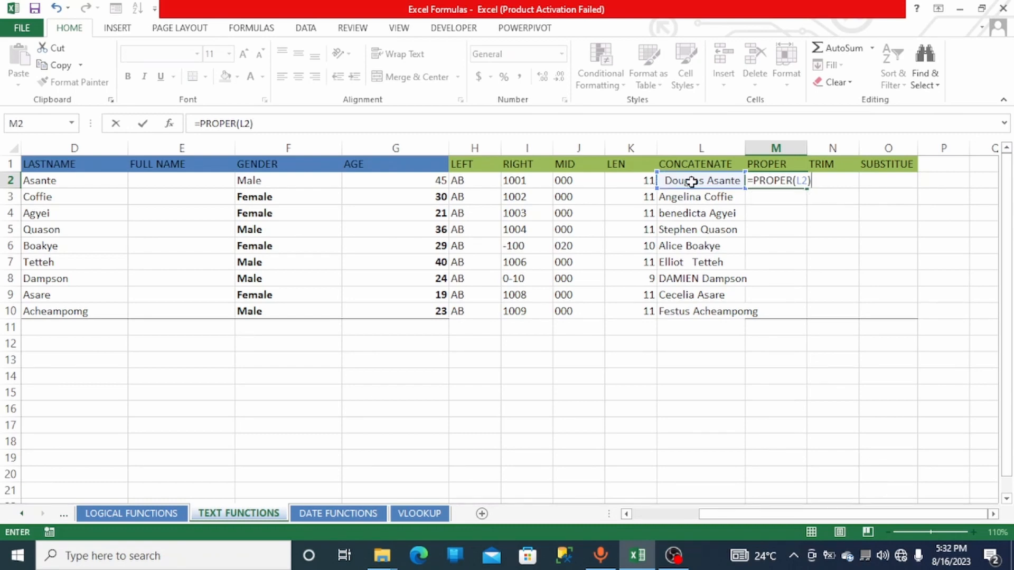
pyautogui.press('Return')
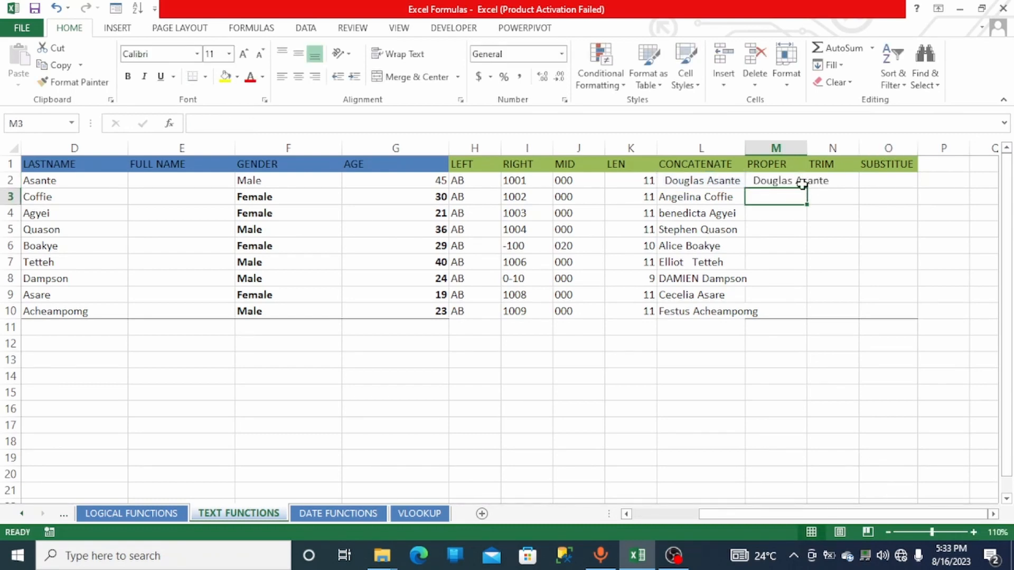
# - Fill the M2 formula down to row 10 and widen the PROPER column to fit the names
pyautogui.moveTo(808, 150); pyautogui.dragTo(827, 150)
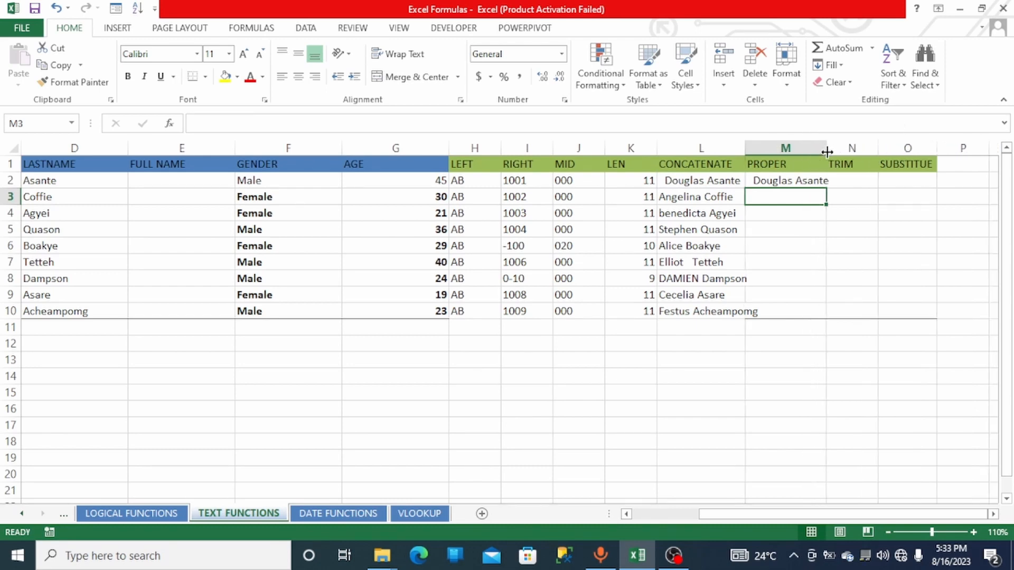
pyautogui.click(819, 180)
pyautogui.doubleClick(826, 188)
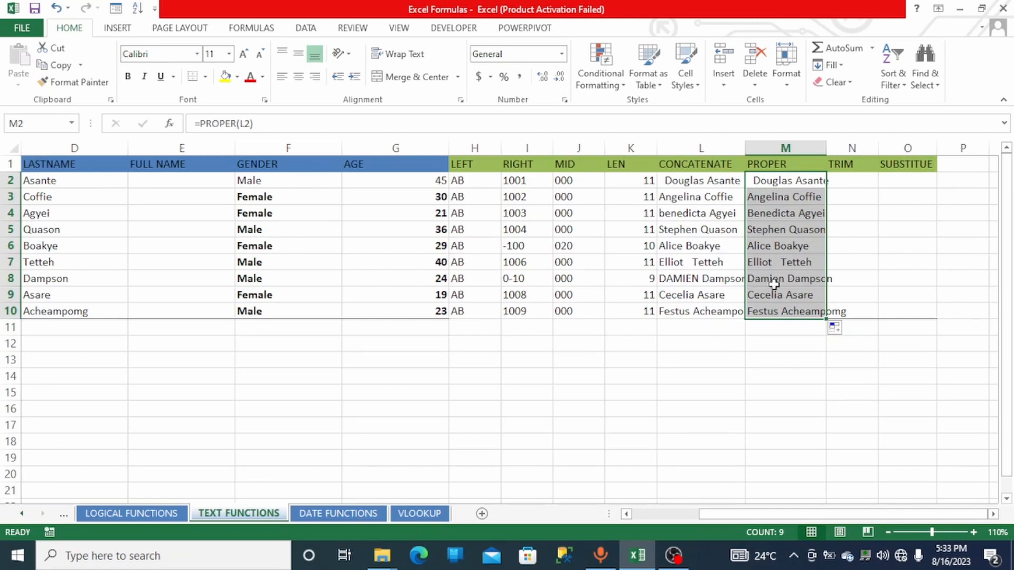
pyautogui.moveTo(827, 153); pyautogui.dragTo(834, 152)
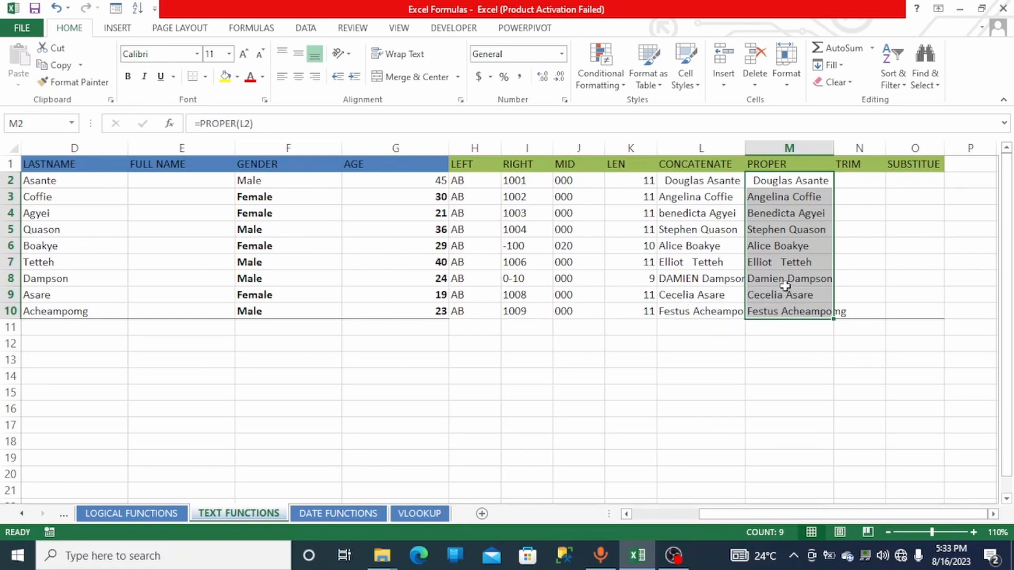
# - Enter =TRIM(M2) in N2 to remove the extra spaces from the proper-case name
pyautogui.click(848, 184)
pyautogui.click(783, 181)
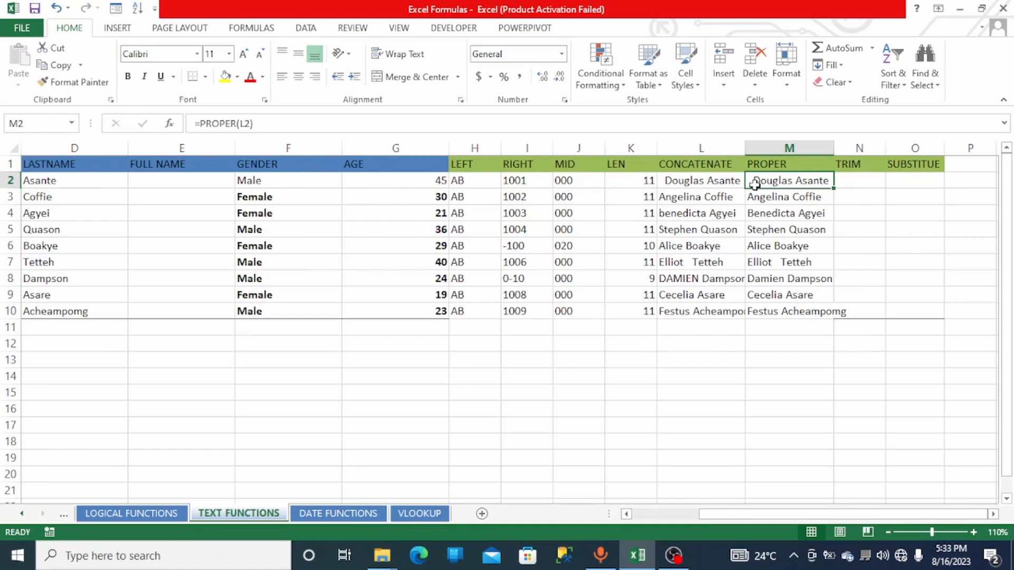
pyautogui.click(827, 264)
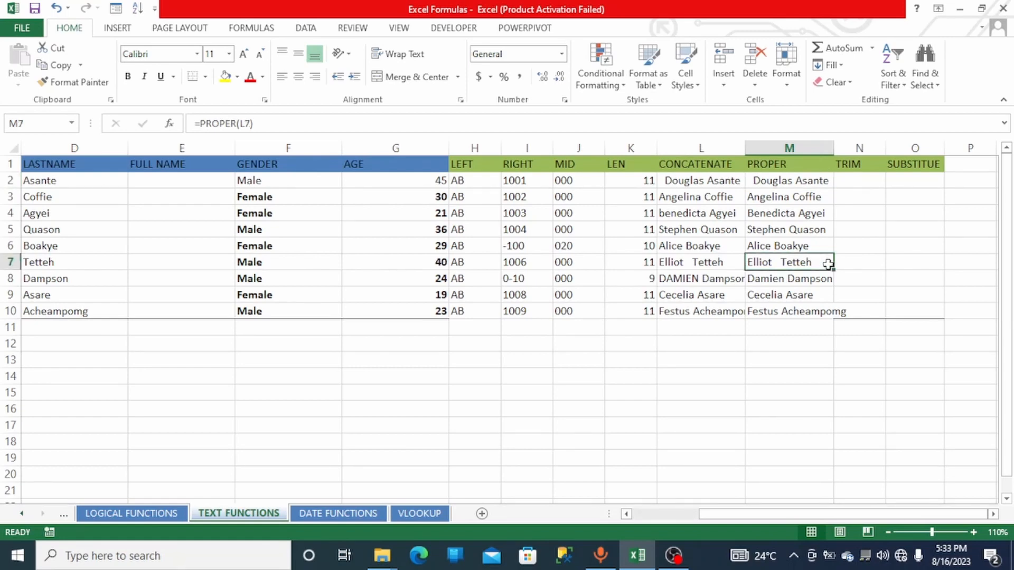
pyautogui.doubleClick(827, 264)
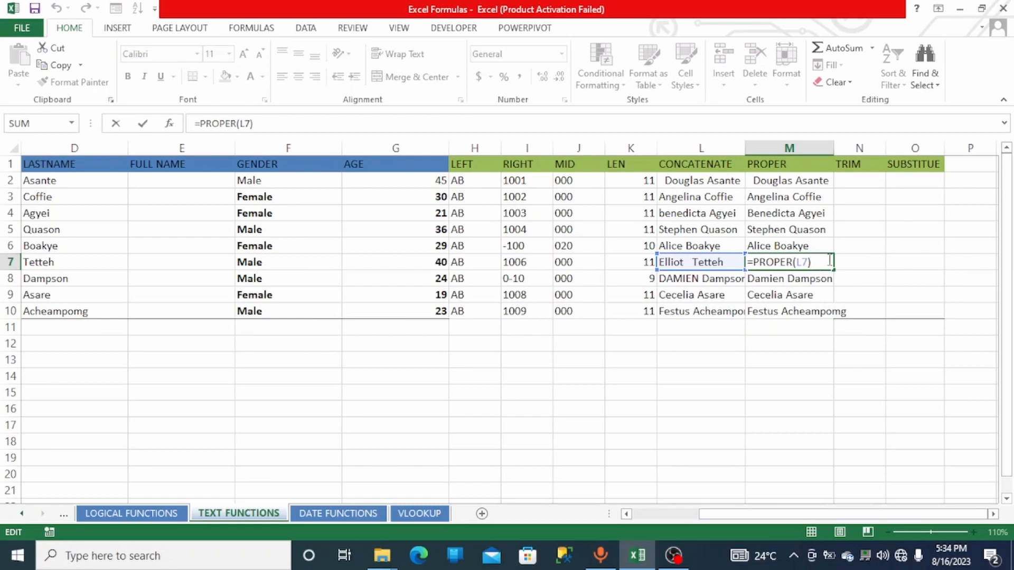
pyautogui.click(847, 178)
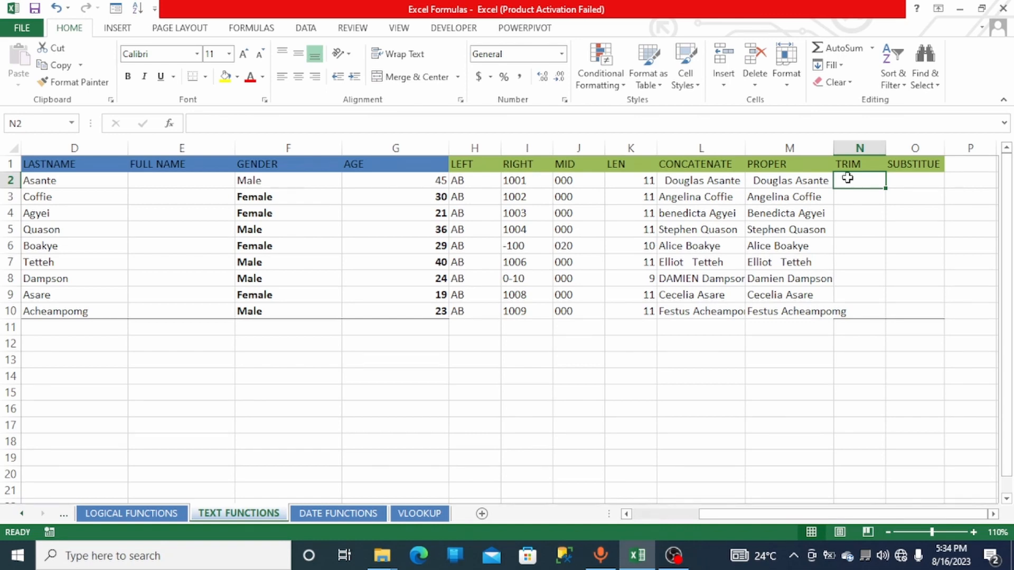
pyautogui.write('=')
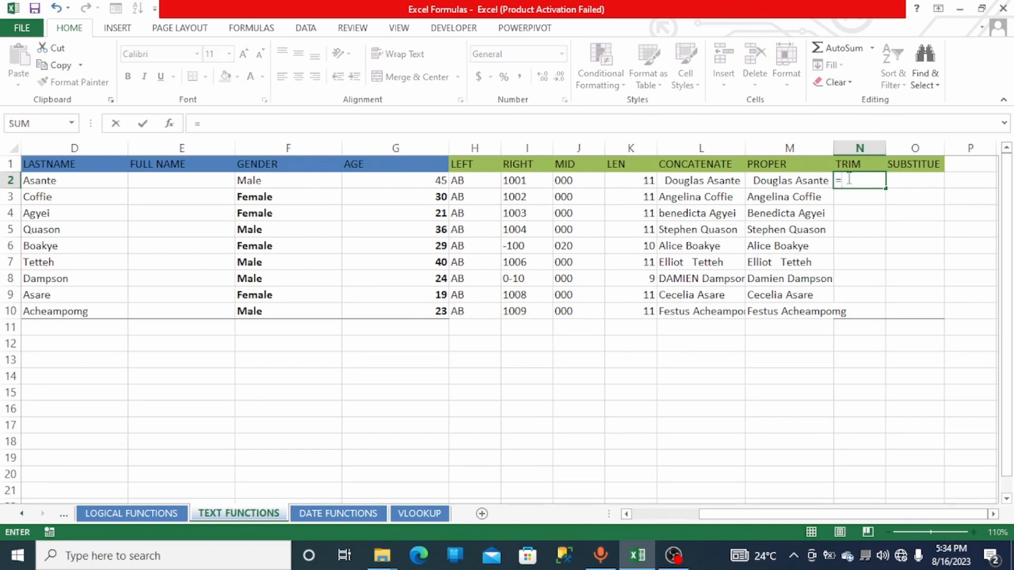
pyautogui.write('TRIM')
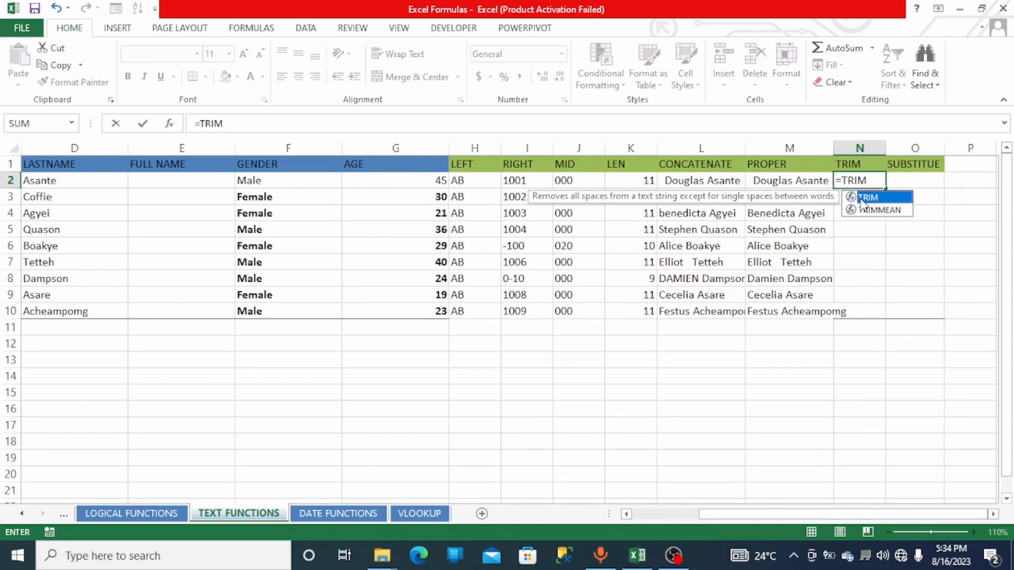
pyautogui.doubleClick(860, 200)
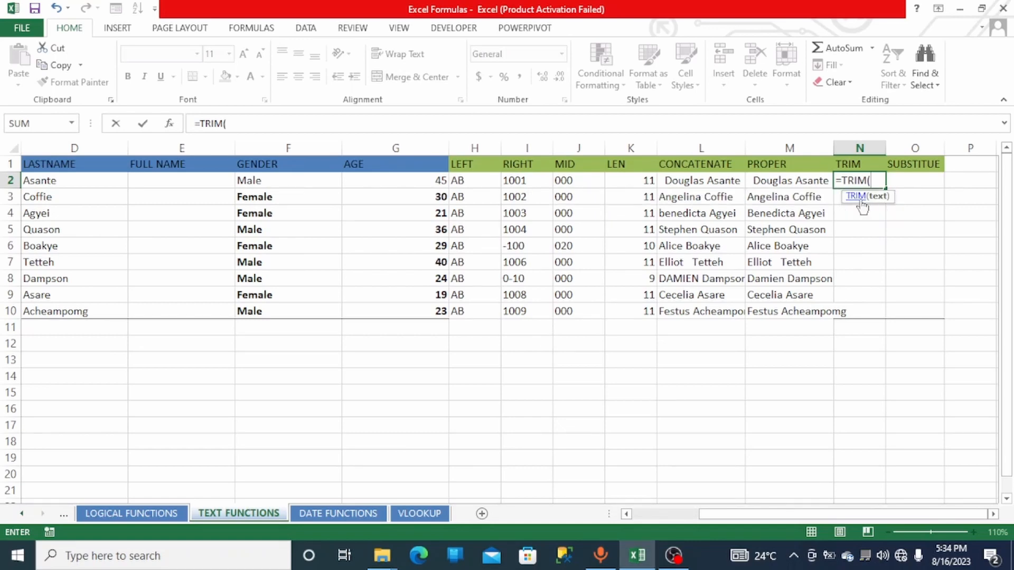
pyautogui.click(780, 182)
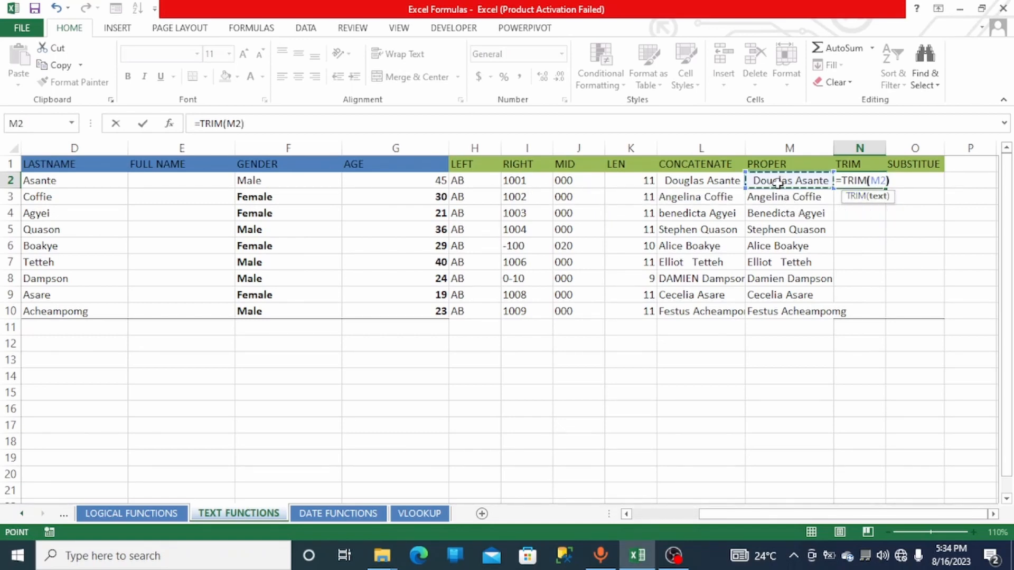
pyautogui.press('Return')
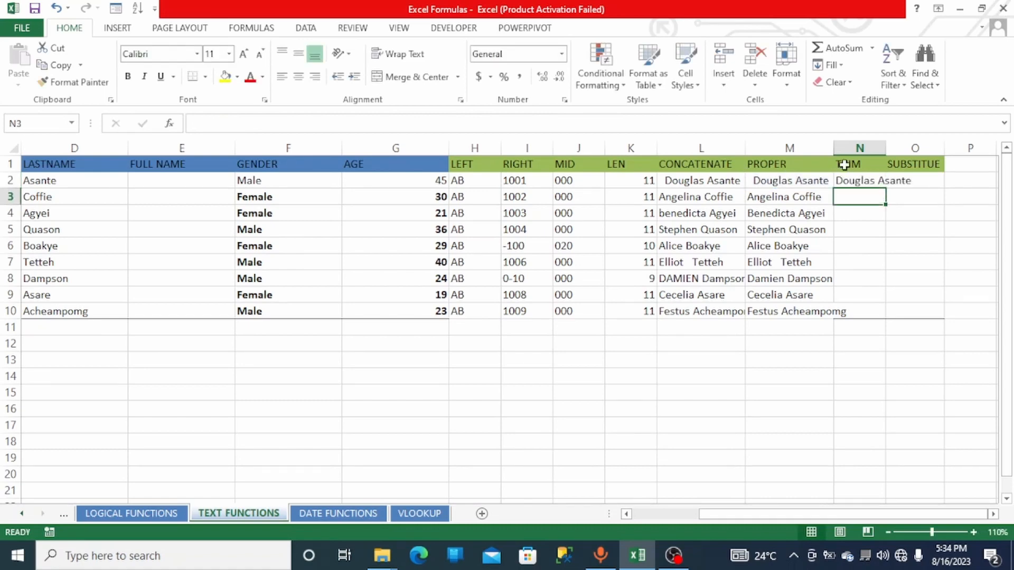
# - Fill the N2 formula down to row 10 and widen the TRIM column to fit the names
pyautogui.moveTo(887, 149); pyautogui.dragTo(909, 154)
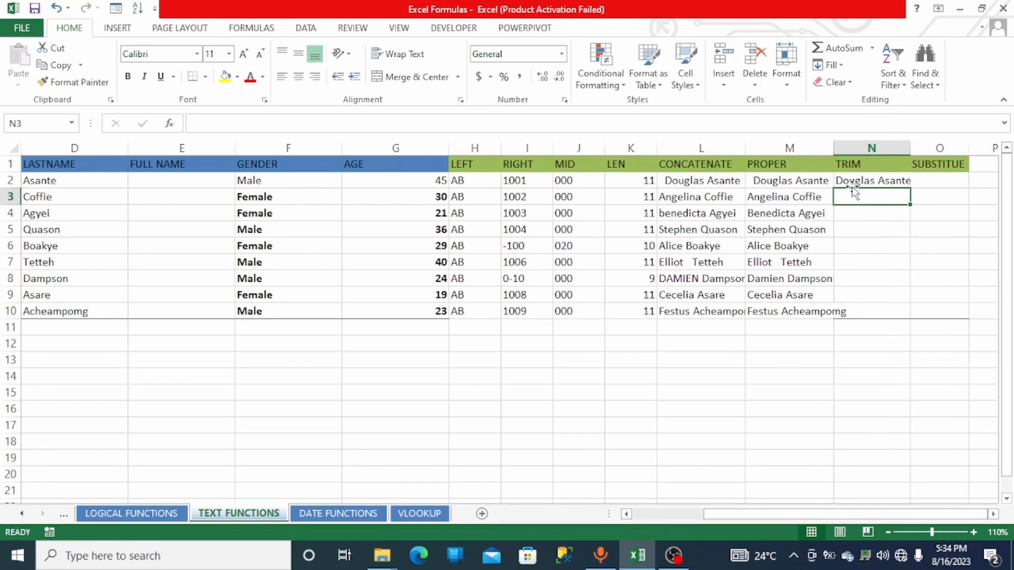
pyautogui.click(881, 182)
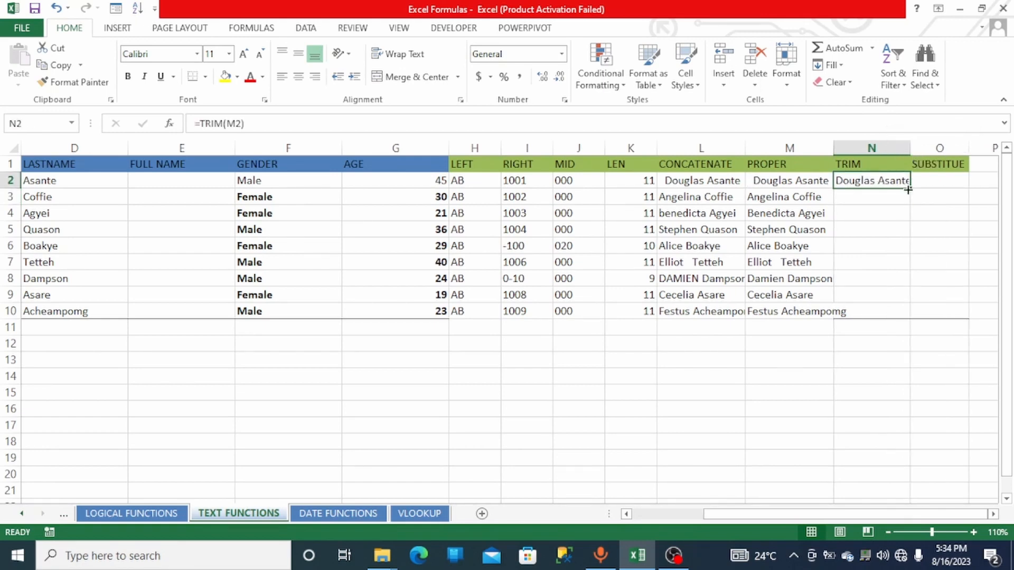
pyautogui.doubleClick(911, 189)
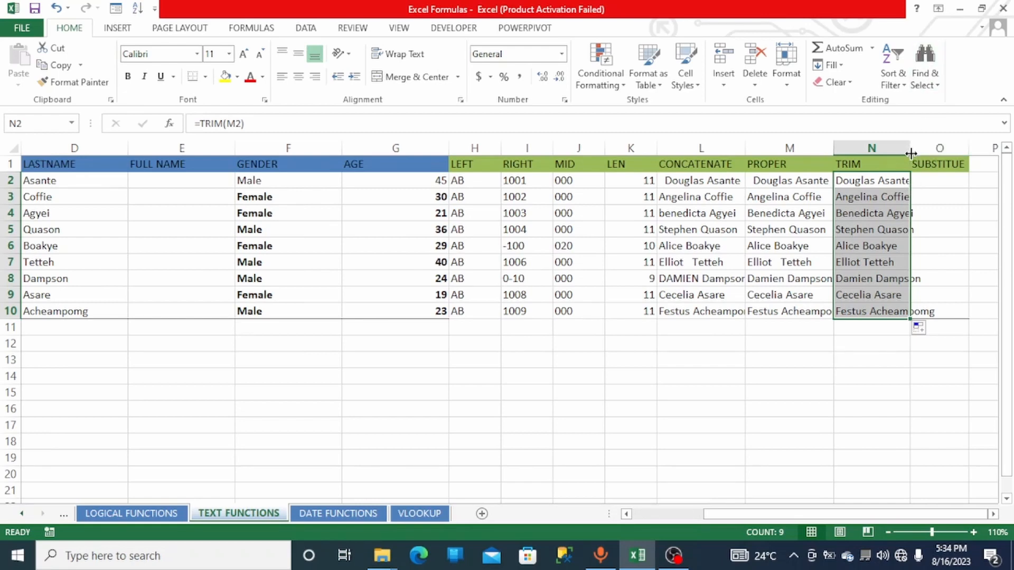
pyautogui.moveTo(911, 153); pyautogui.dragTo(924, 153)
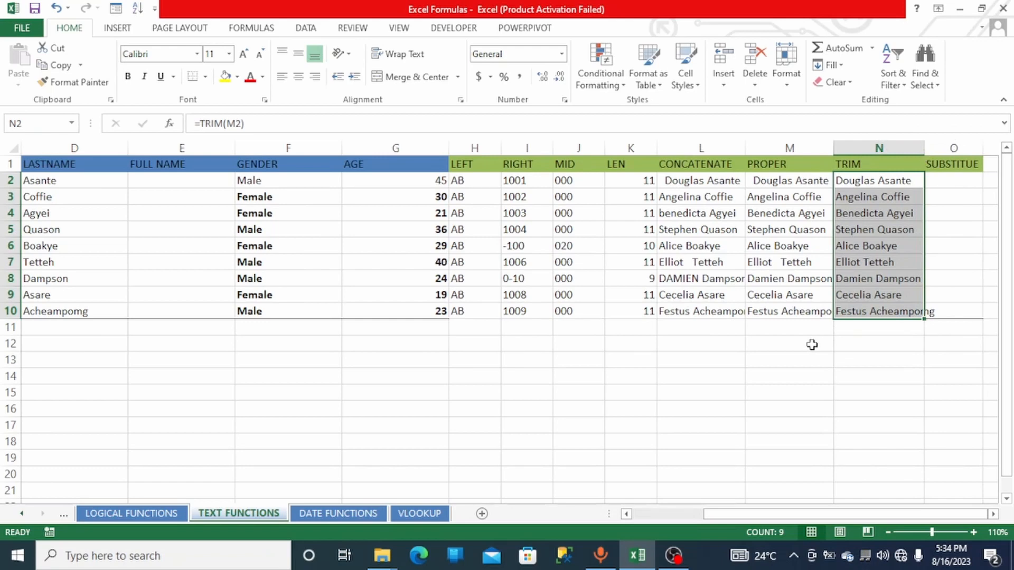
pyautogui.moveTo(774, 512); pyautogui.dragTo(799, 516)
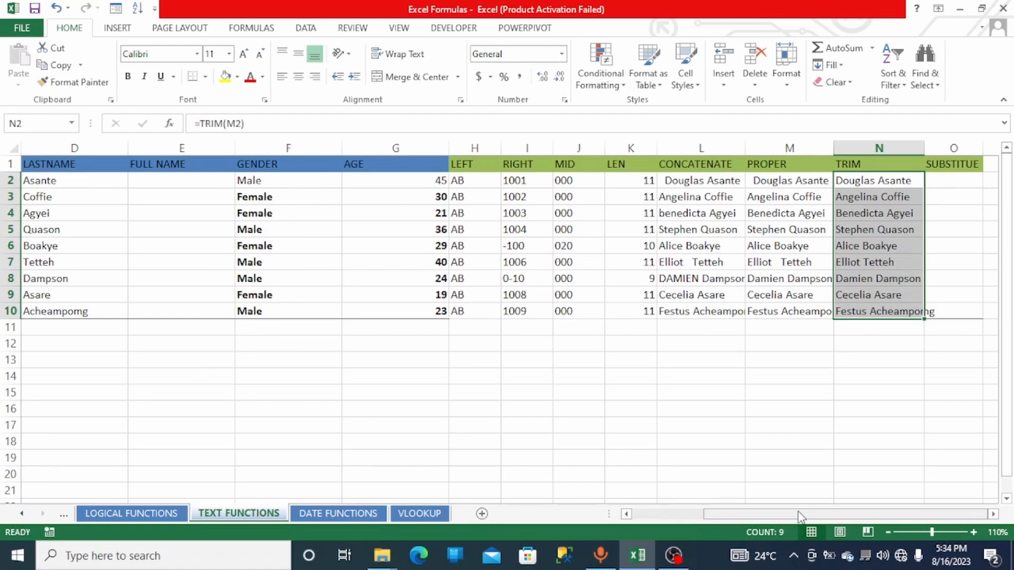
pyautogui.moveTo(798, 516); pyautogui.dragTo(648, 511)
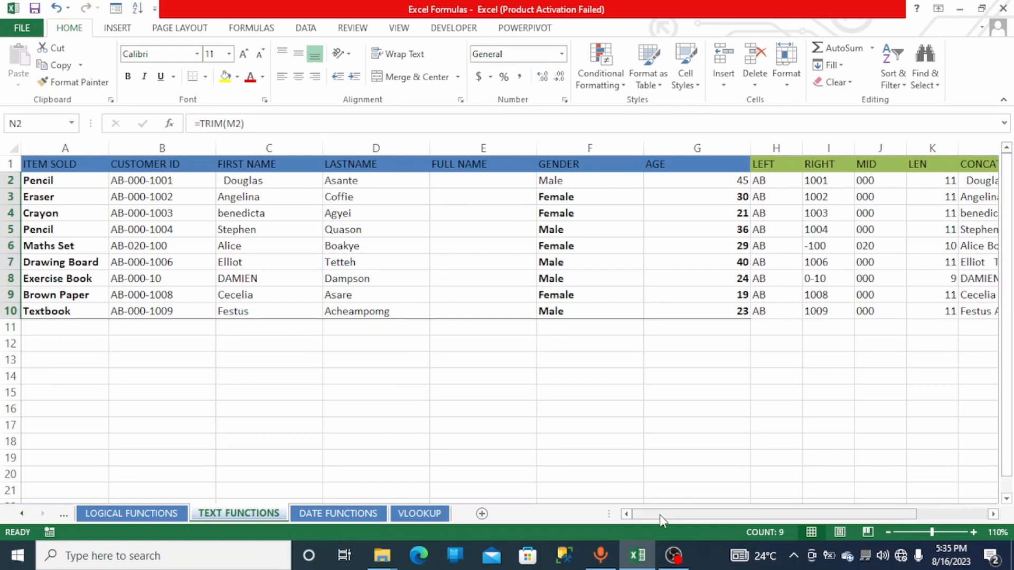
# - Enter =SUBSTITUTE(B2,"-","/",2) in O2 to replace only the second hyphen of the customer ID with a slash
pyautogui.moveTo(660, 520); pyautogui.dragTo(731, 521)
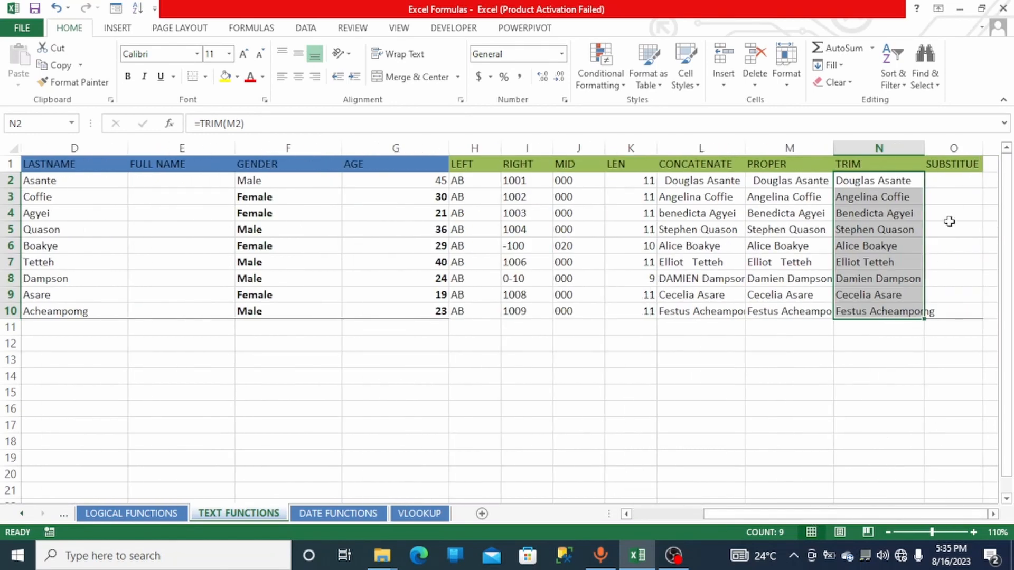
pyautogui.click(949, 186)
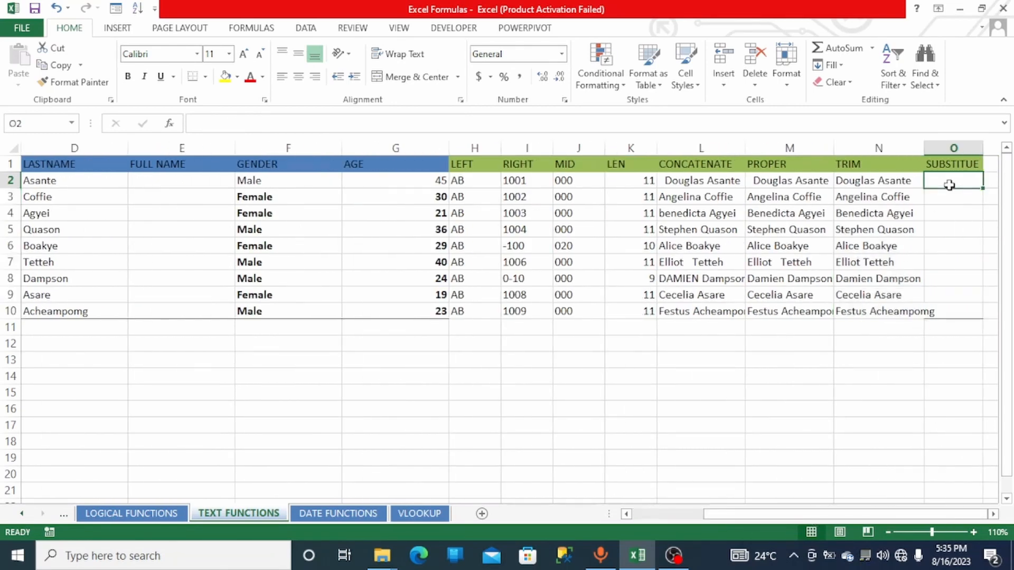
pyautogui.write('=SU')
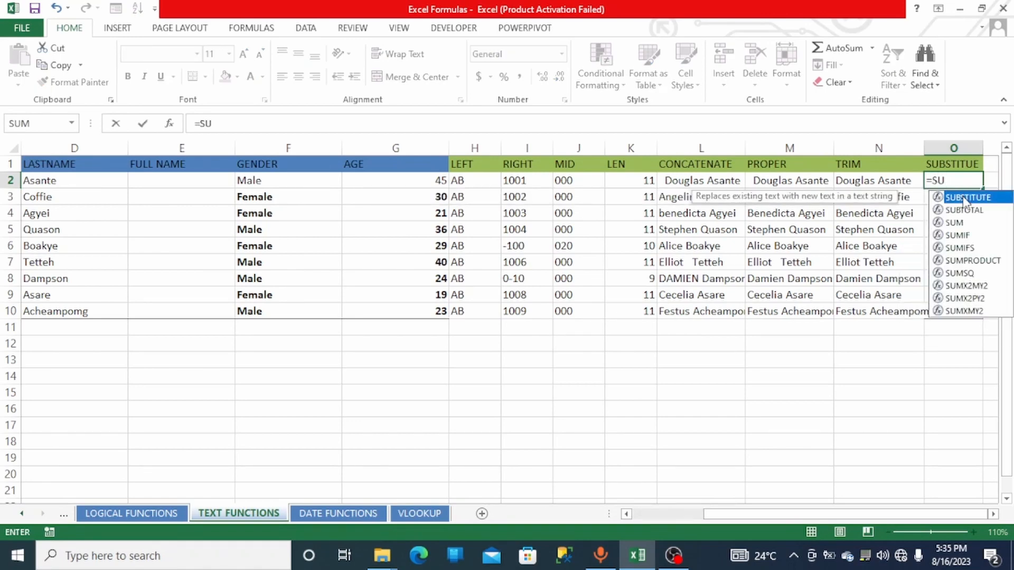
pyautogui.doubleClick(966, 198)
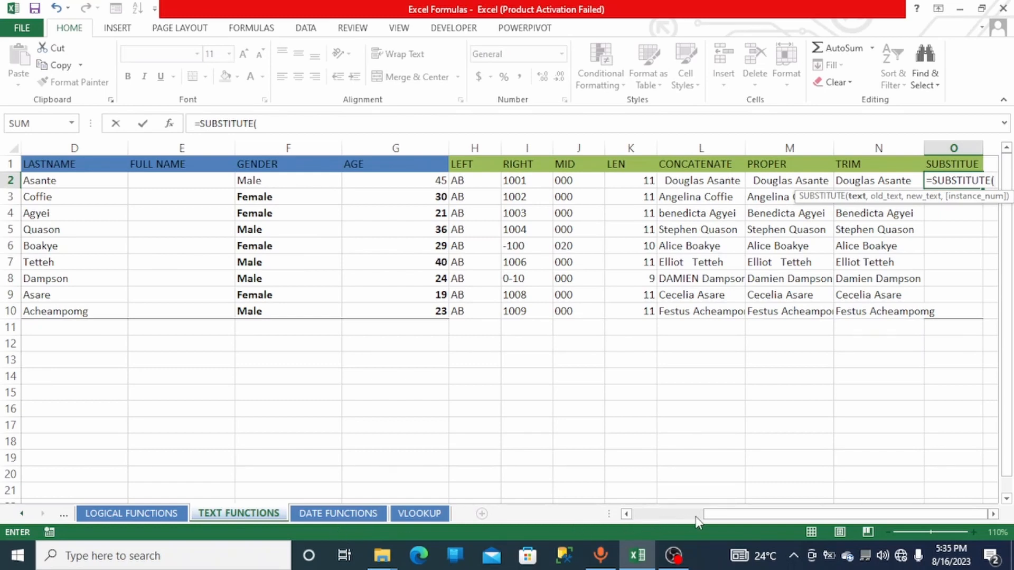
pyautogui.moveTo(713, 520); pyautogui.dragTo(642, 526)
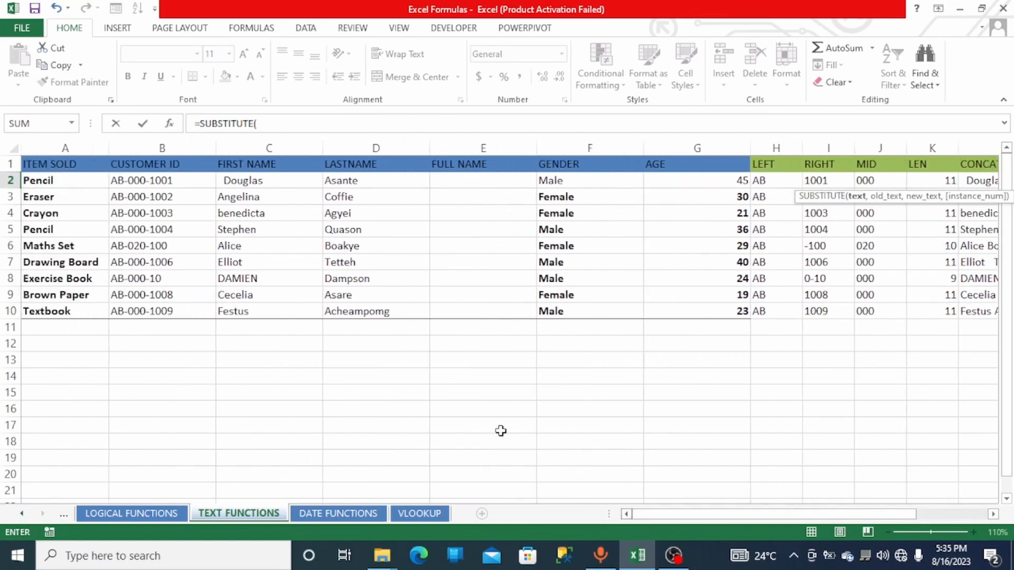
pyautogui.click(150, 183)
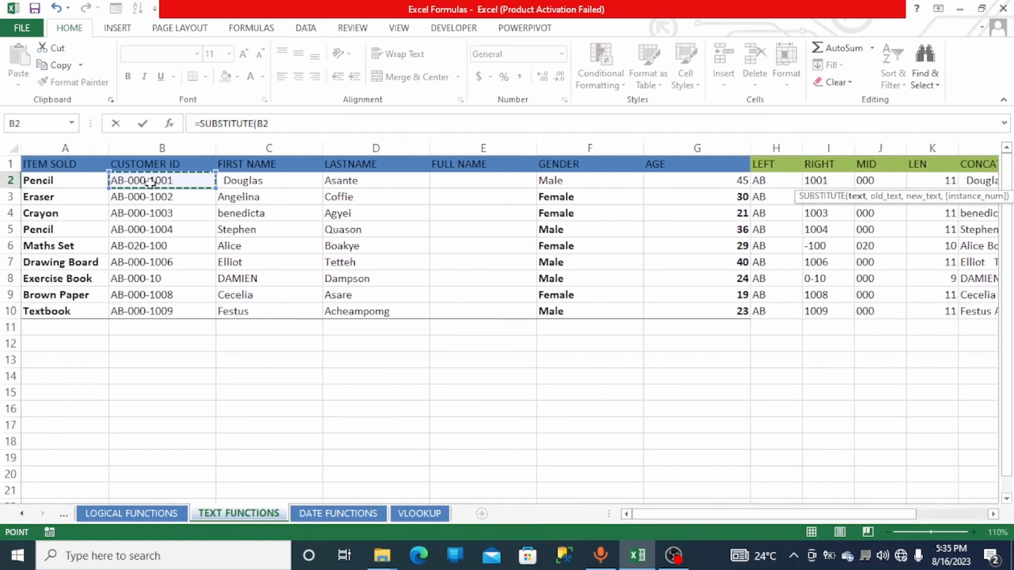
pyautogui.moveTo(866, 514); pyautogui.dragTo(972, 521)
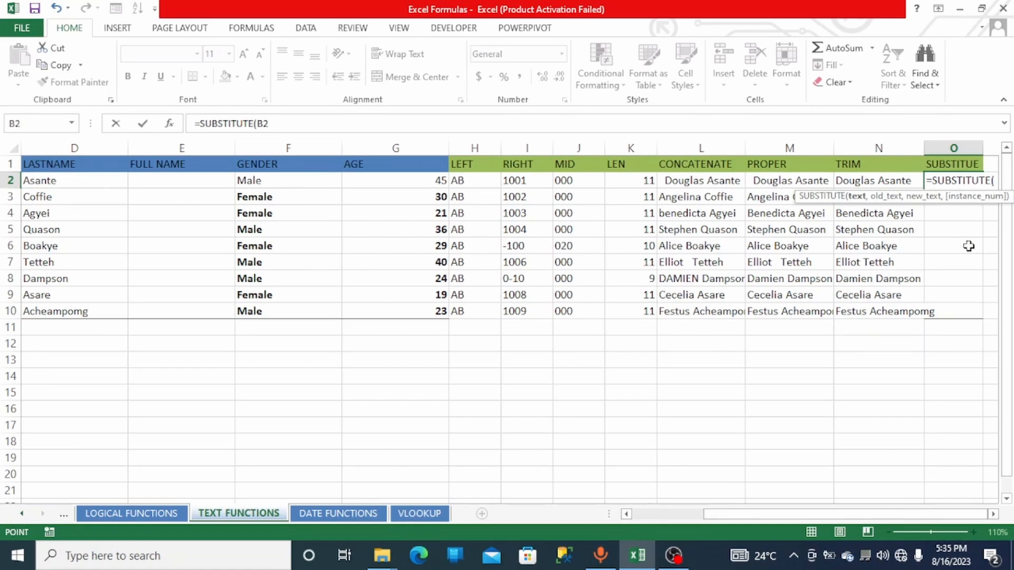
pyautogui.write(',')
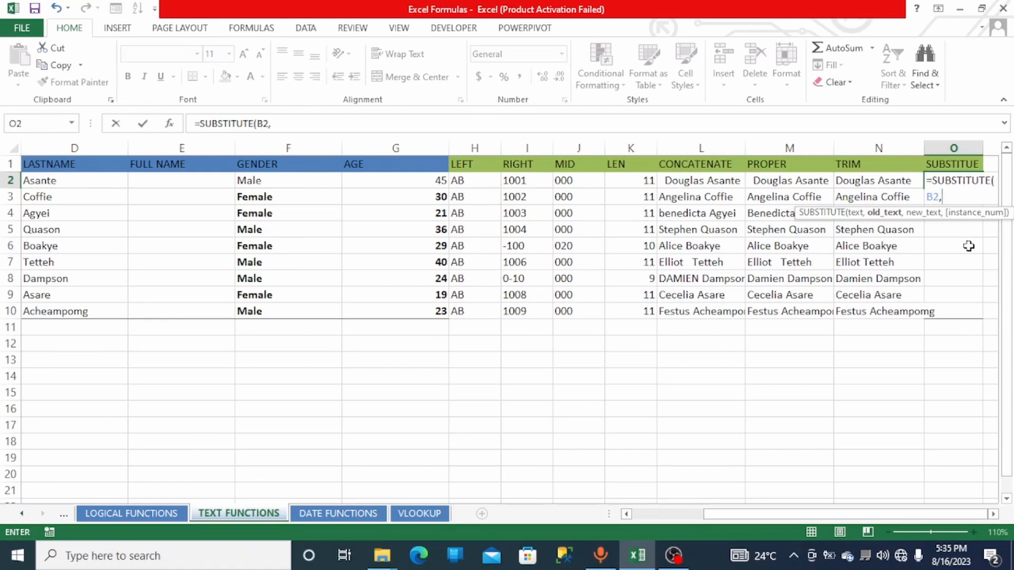
pyautogui.write('"-",')
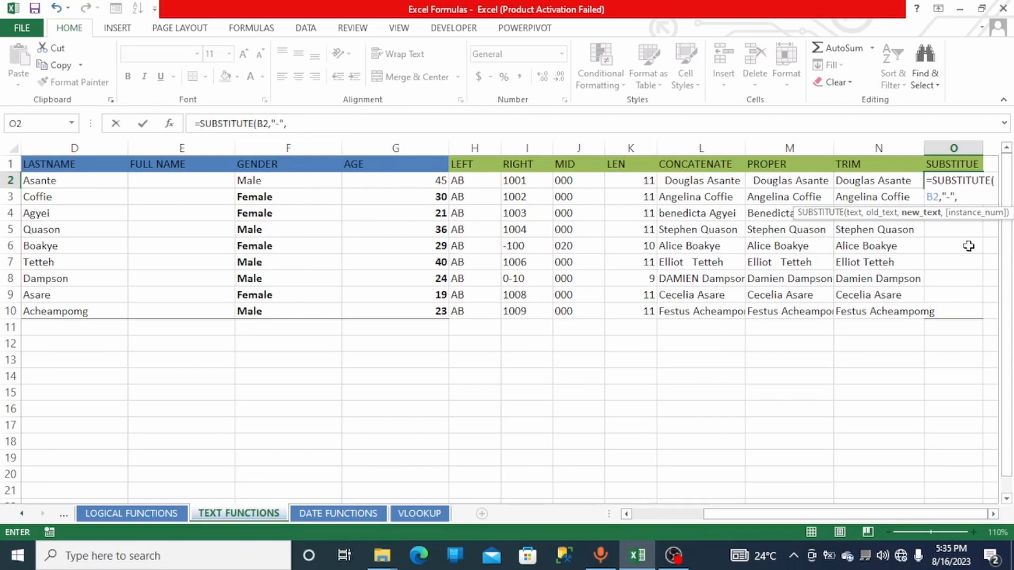
pyautogui.write('"/",')
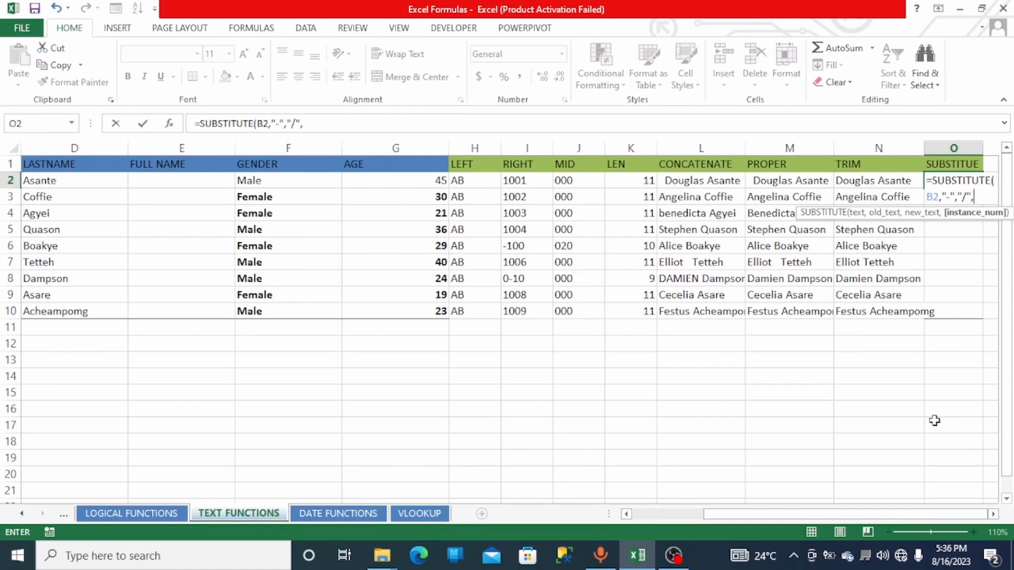
pyautogui.write('2)')
pyautogui.press('Return')
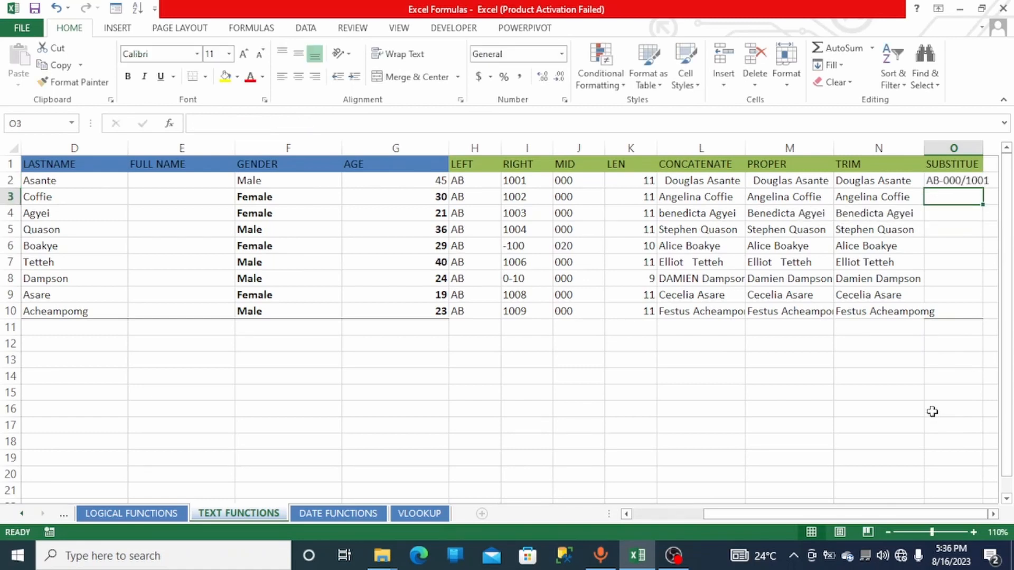
# - Set the instance number in the O2 SUBSTITUTE formula to 1 so only the first hyphen is replaced
pyautogui.doubleClick(954, 181)
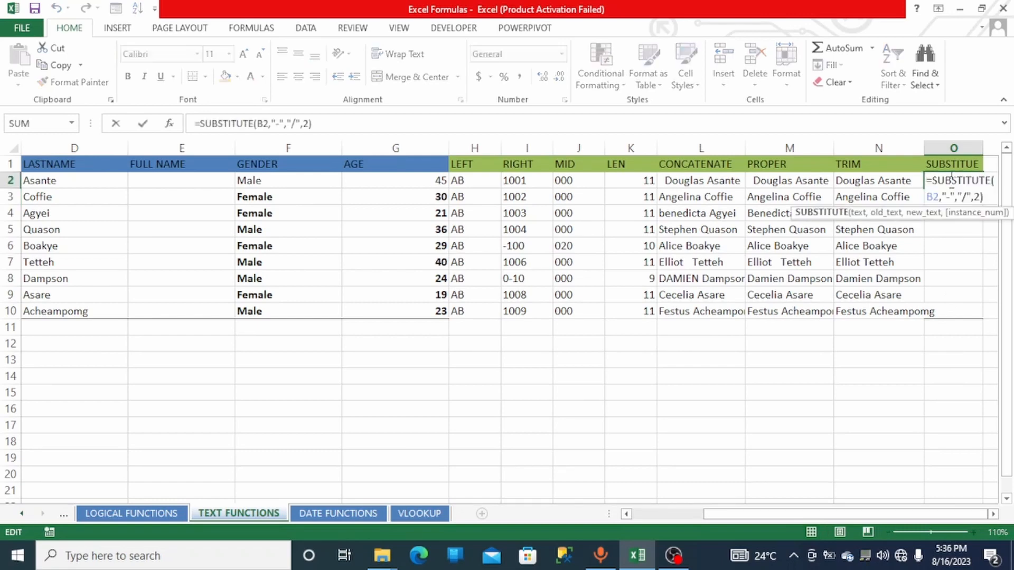
pyautogui.click(981, 199)
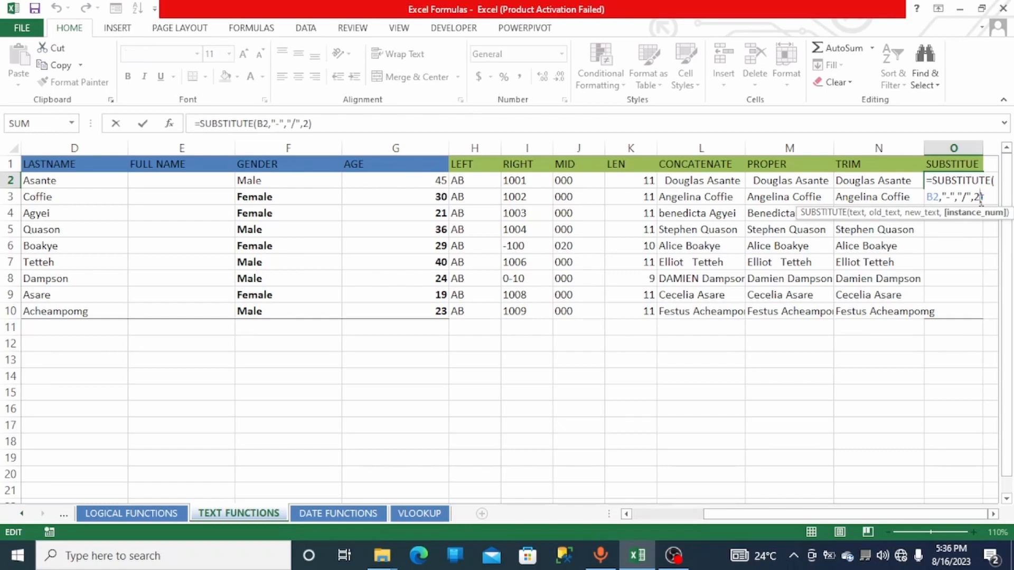
pyautogui.press('BackSpace')
pyautogui.write('1')
pyautogui.press('Return')
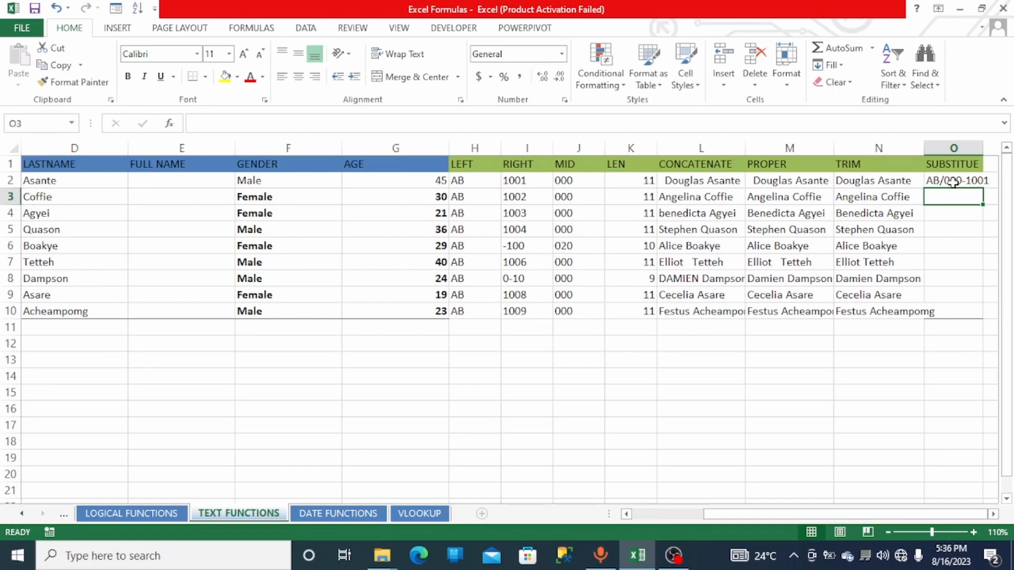
# - Remove the instance number from the O2 formula, leaving =SUBSTITUTE(B2,"-","/") to replace every hyphen
pyautogui.doubleClick(953, 181)
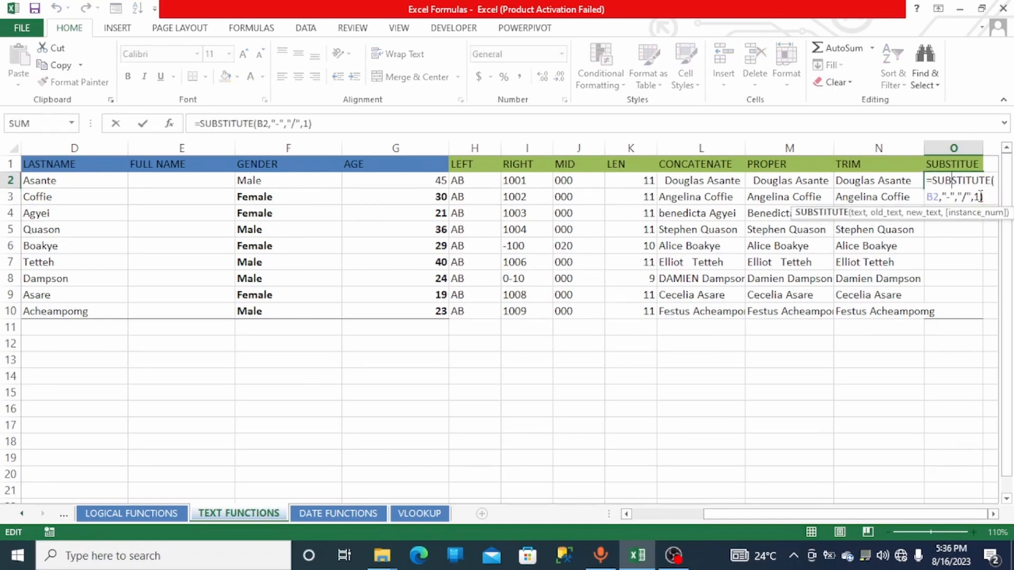
pyautogui.click(980, 197)
pyautogui.press('BackSpace')
pyautogui.press('BackSpace')
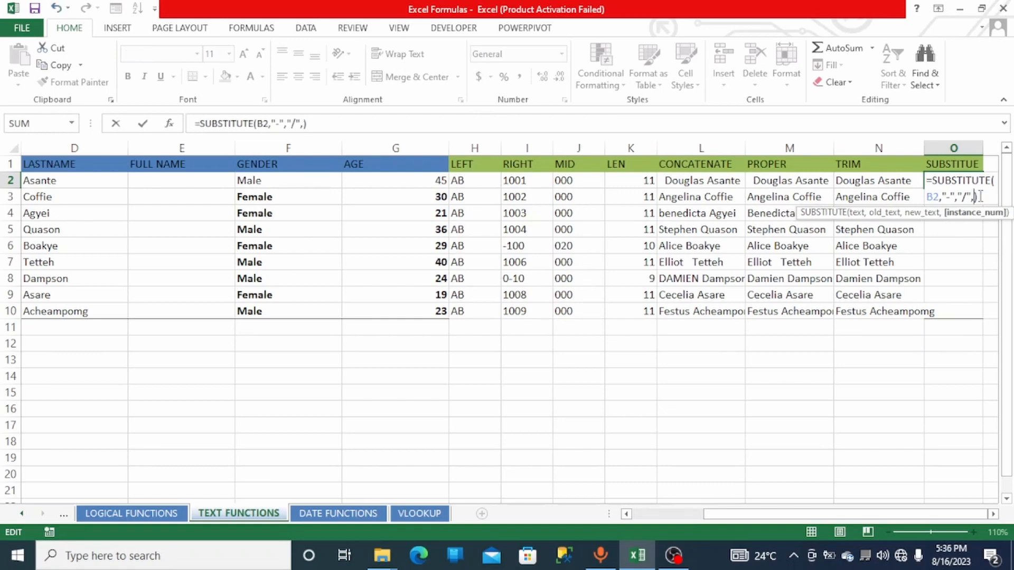
pyautogui.press('Return')
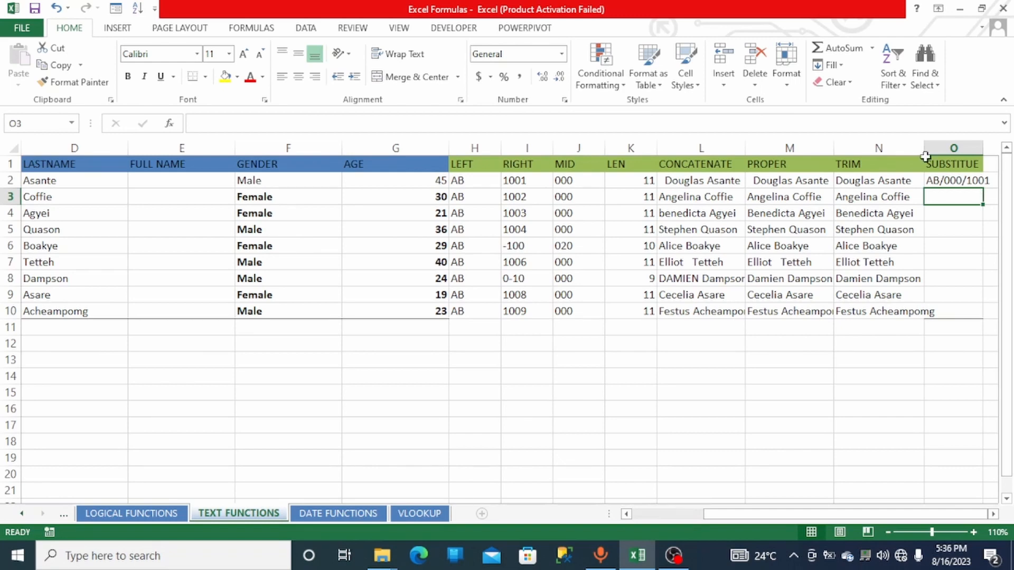
# - Widen column O to fit its contents and fill the O2 formula down to row 10
pyautogui.click(955, 180)
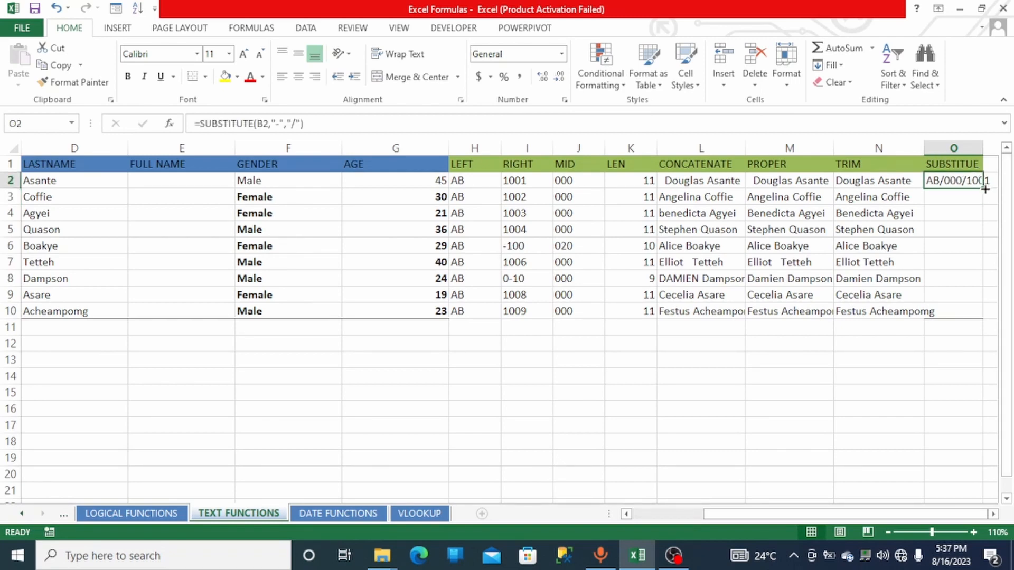
pyautogui.doubleClick(983, 147)
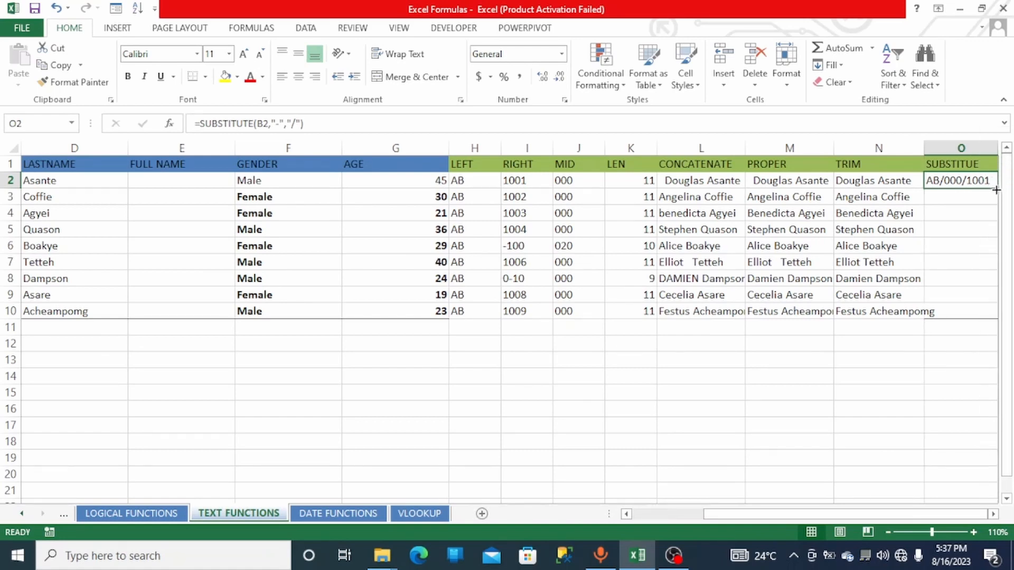
pyautogui.moveTo(996, 189); pyautogui.dragTo(995, 316)
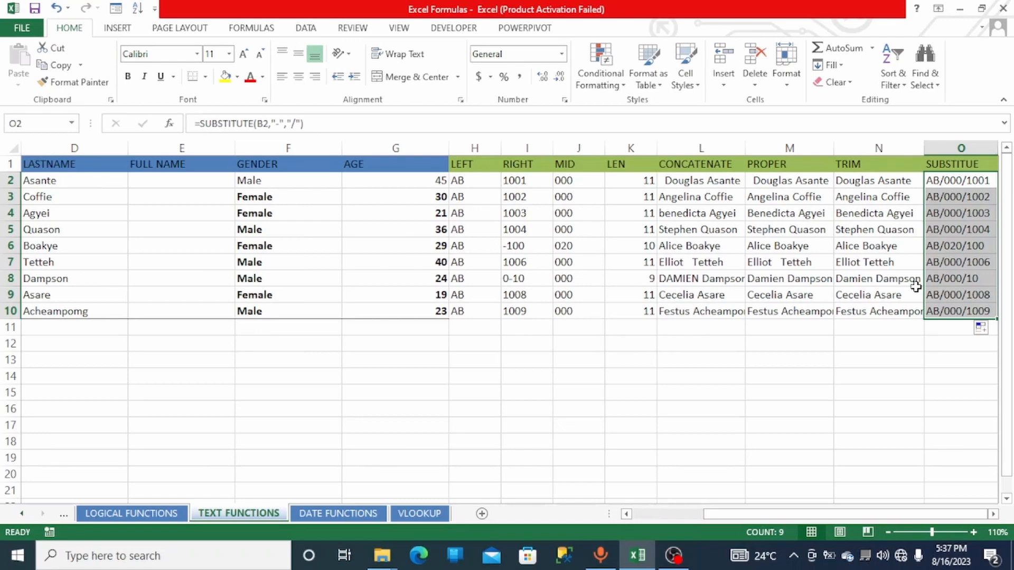
# - On the DATE FUNCTIONS sheet, enter =YEAR(E2) in F2 and fill it down to row 10
pyautogui.click(355, 513)
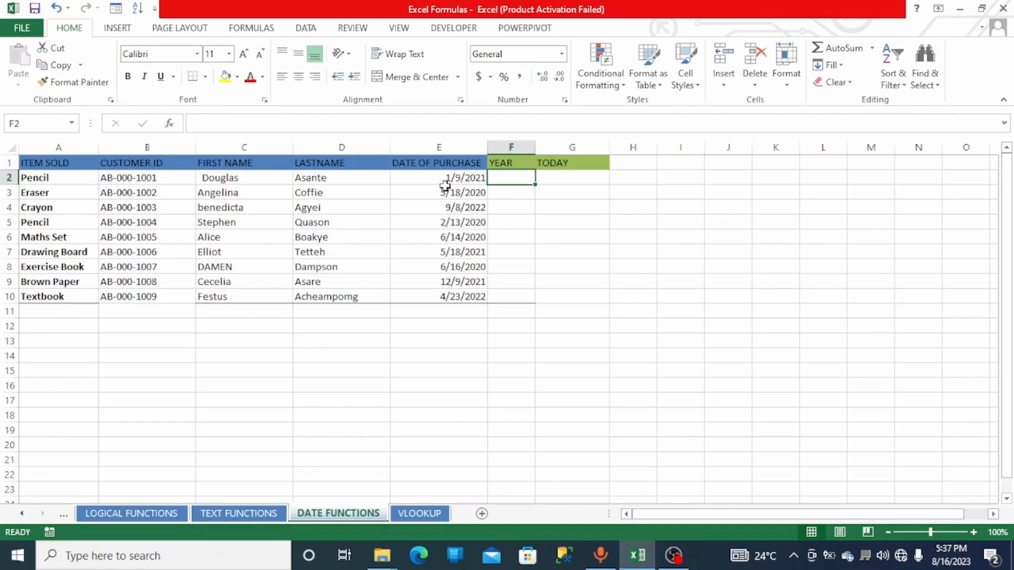
pyautogui.doubleClick(523, 179)
pyautogui.write('=')
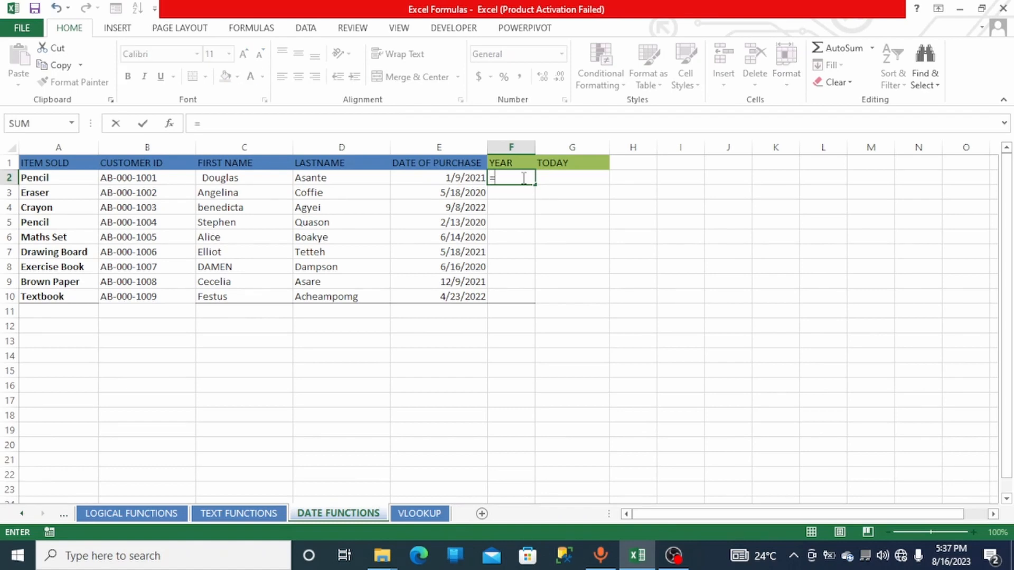
pyautogui.write('YEA')
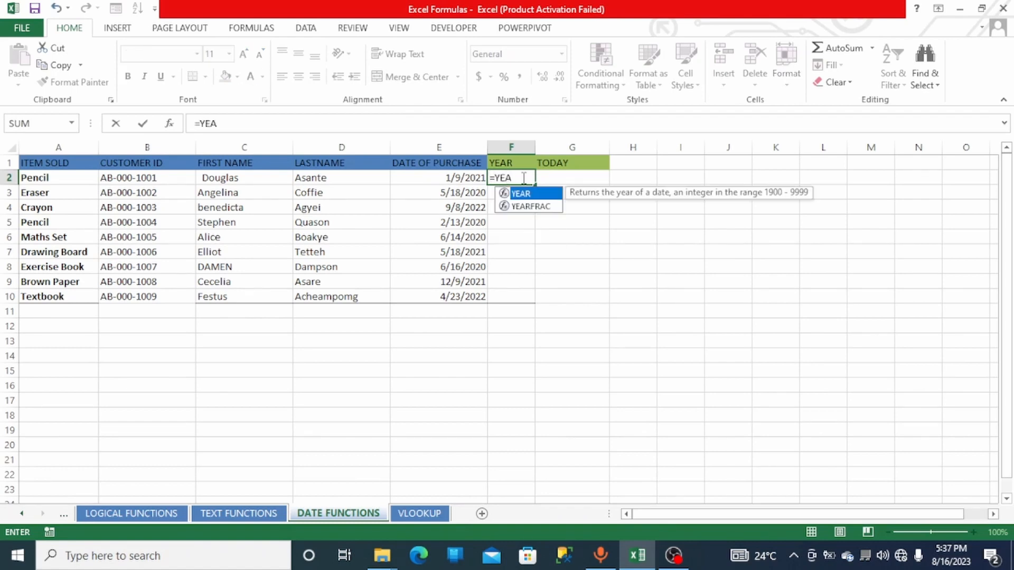
pyautogui.doubleClick(520, 193)
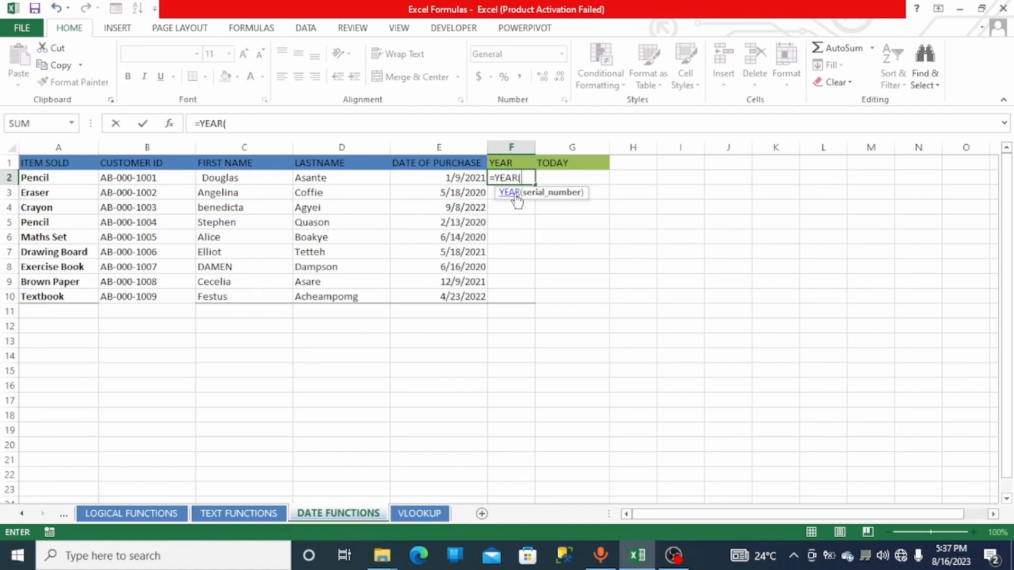
pyautogui.click(469, 180)
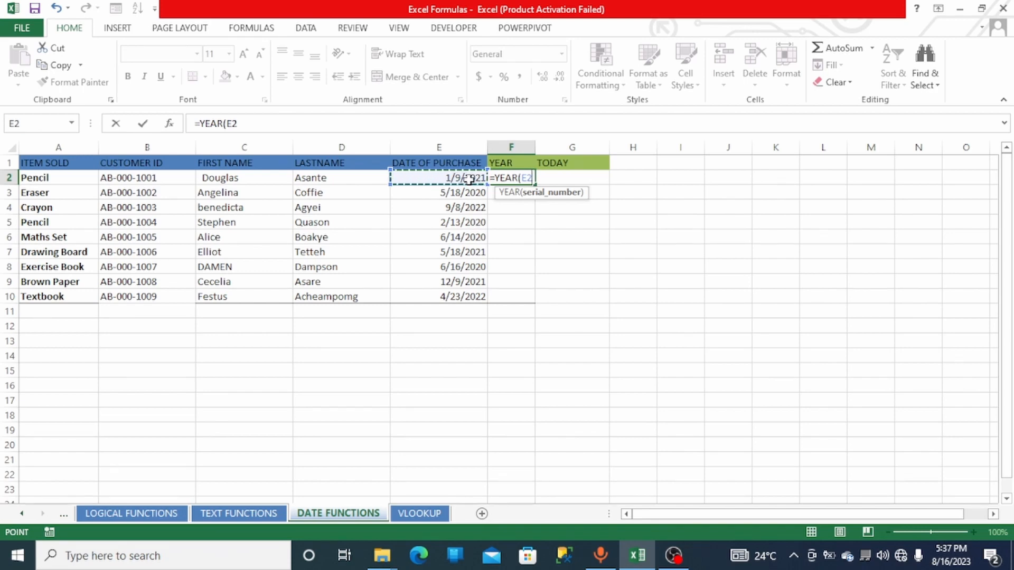
pyautogui.press('Return')
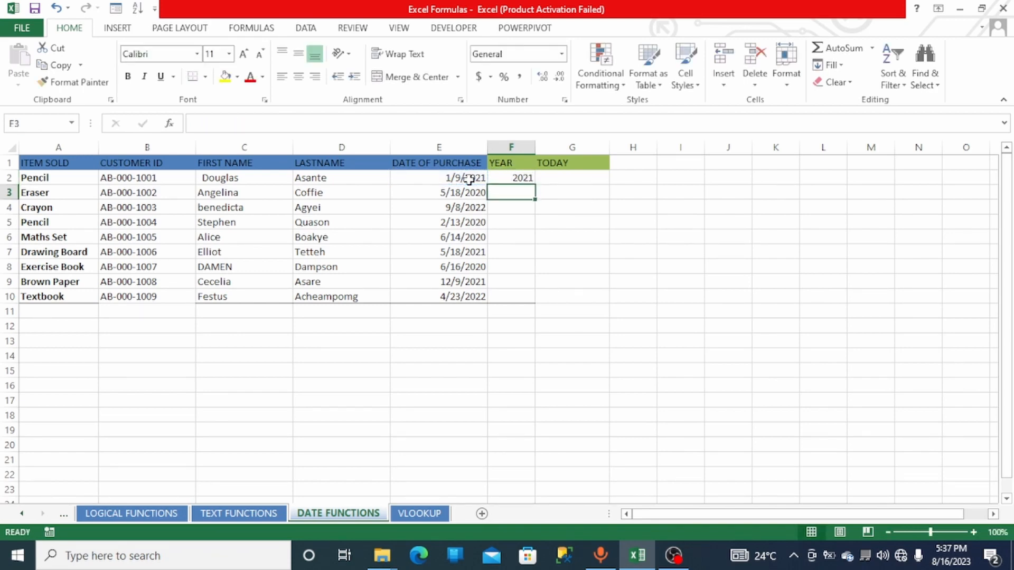
pyautogui.click(496, 178)
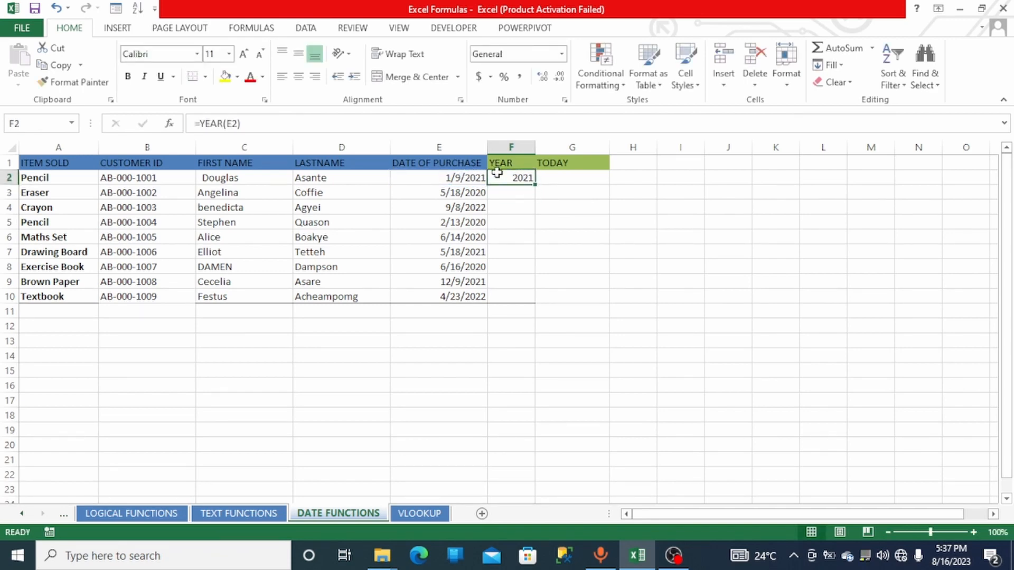
pyautogui.doubleClick(534, 184)
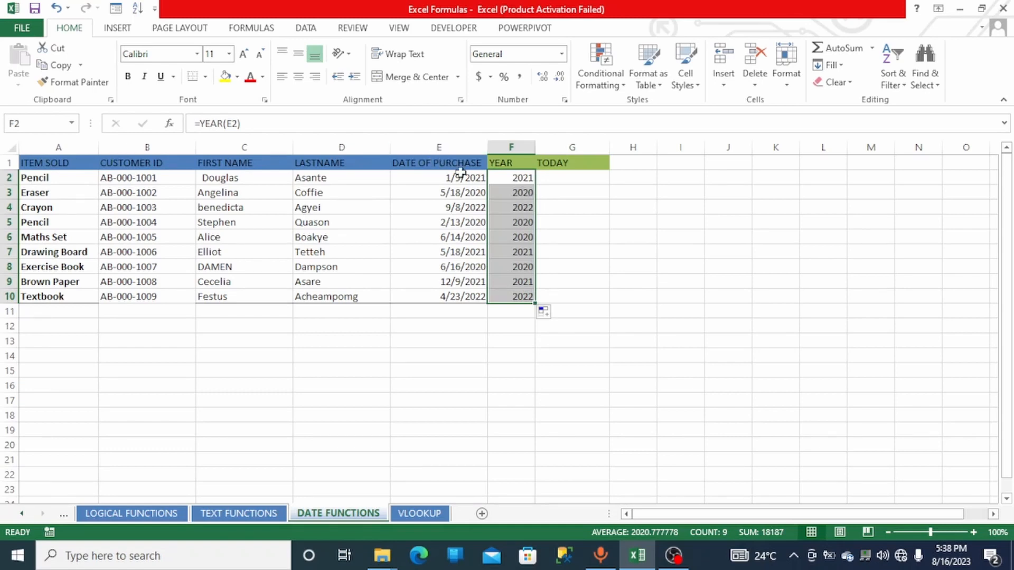
# - Enter =TODAY() in G2 to return the current date in the TODAY column
pyautogui.click(583, 180)
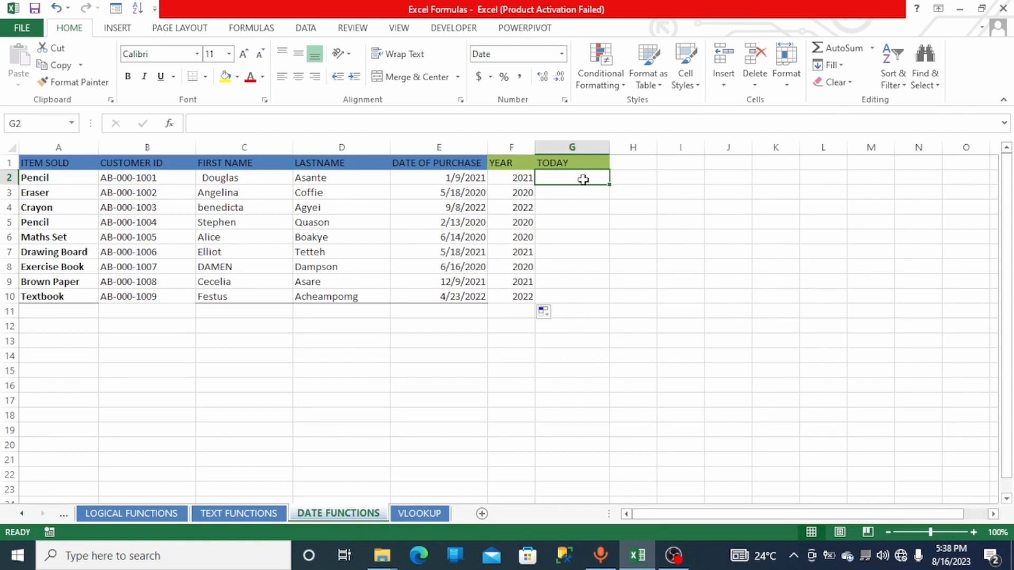
pyautogui.write('=')
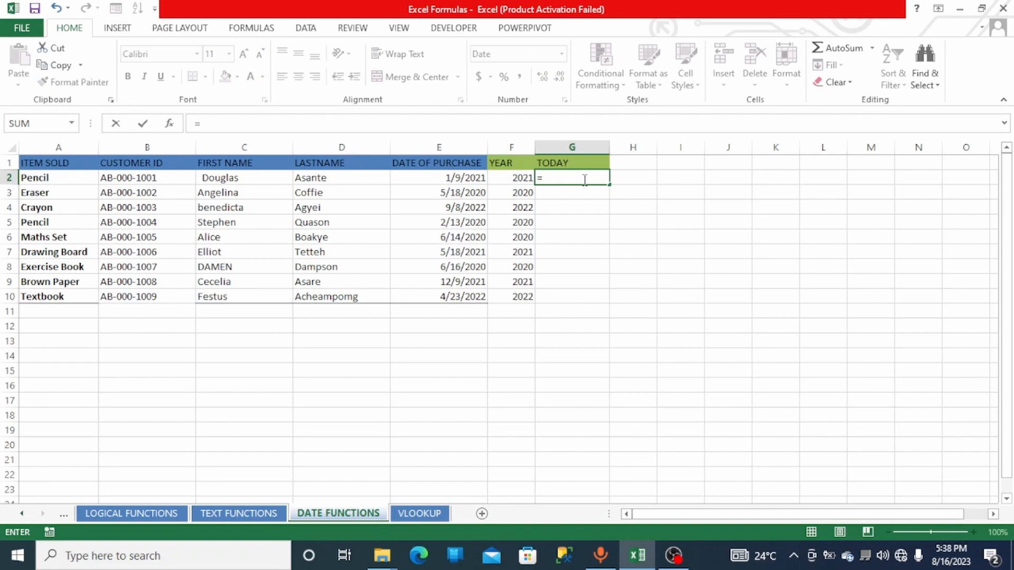
pyautogui.write('TOD')
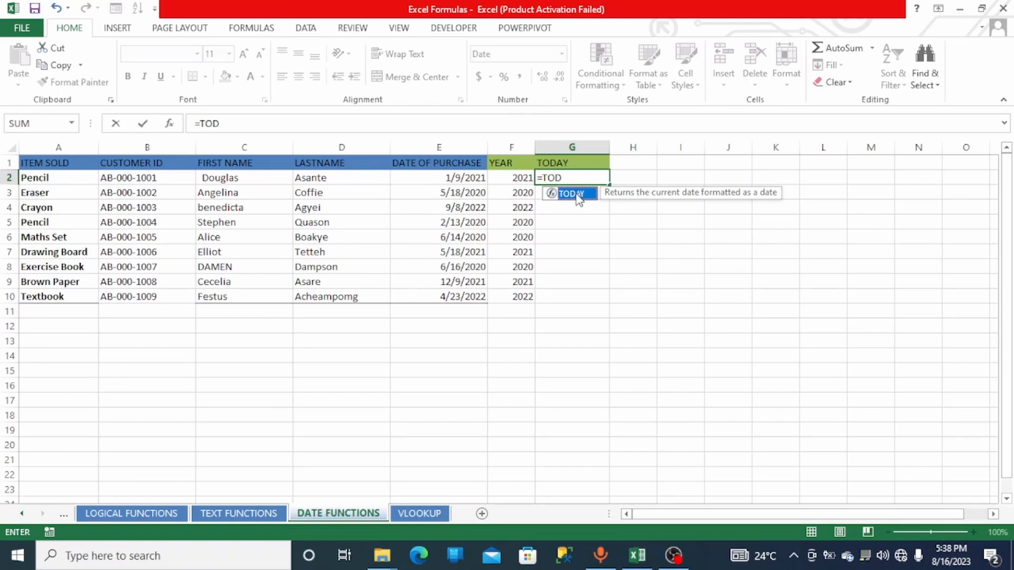
pyautogui.doubleClick(576, 194)
pyautogui.write(')')
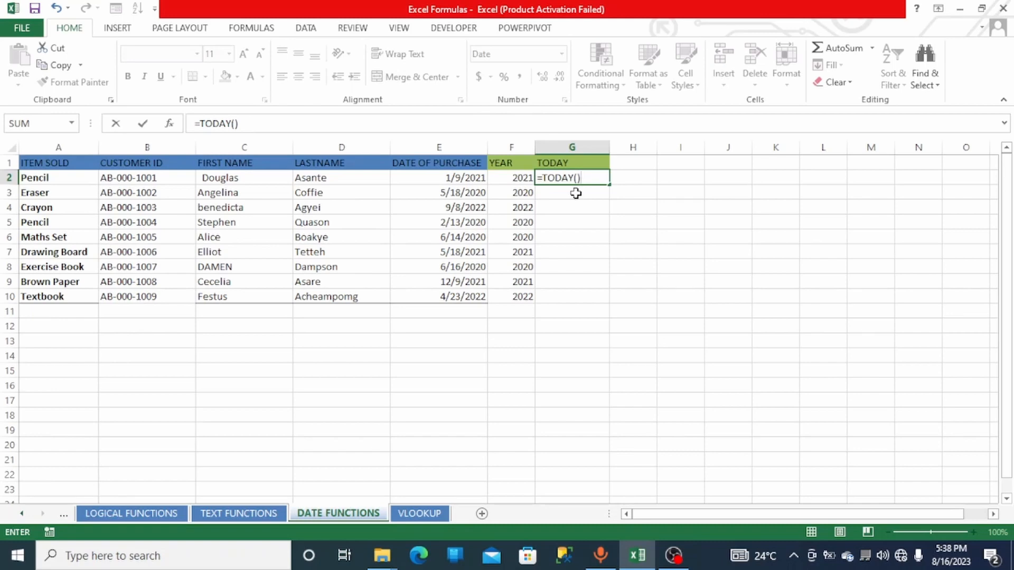
pyautogui.press('Return')
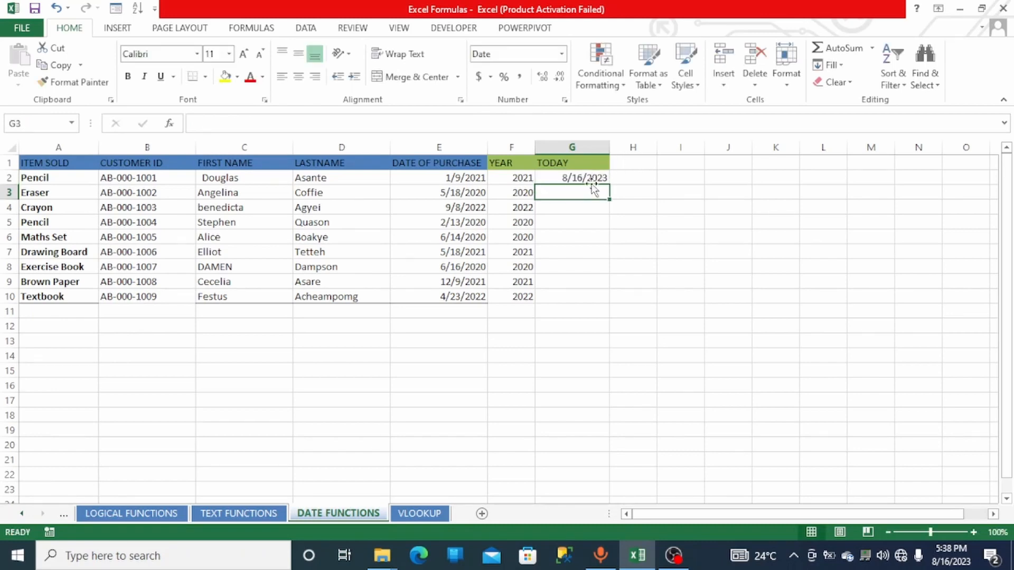